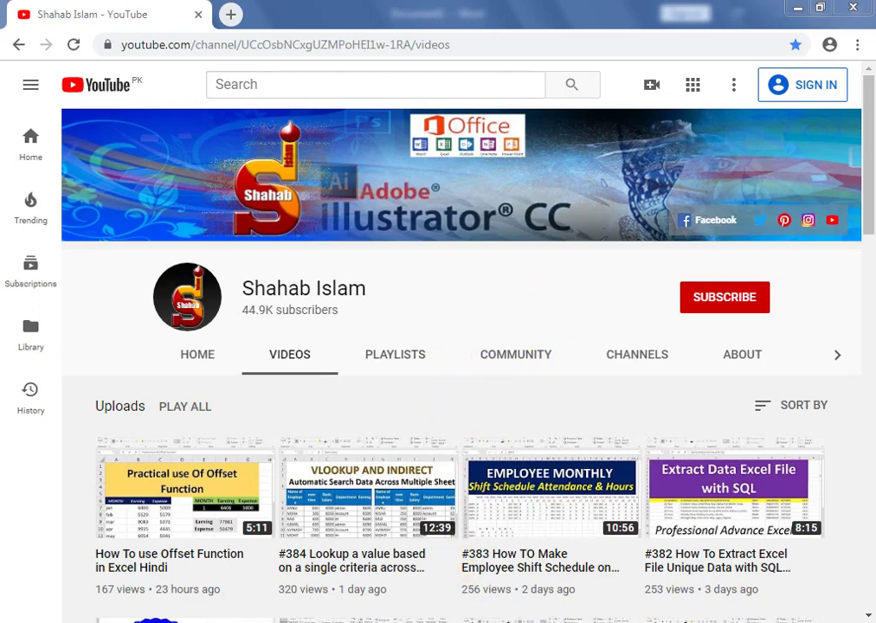
- Switch to the Word document showing the finished tilted Cadbury chocolate bar
click(446, 528)
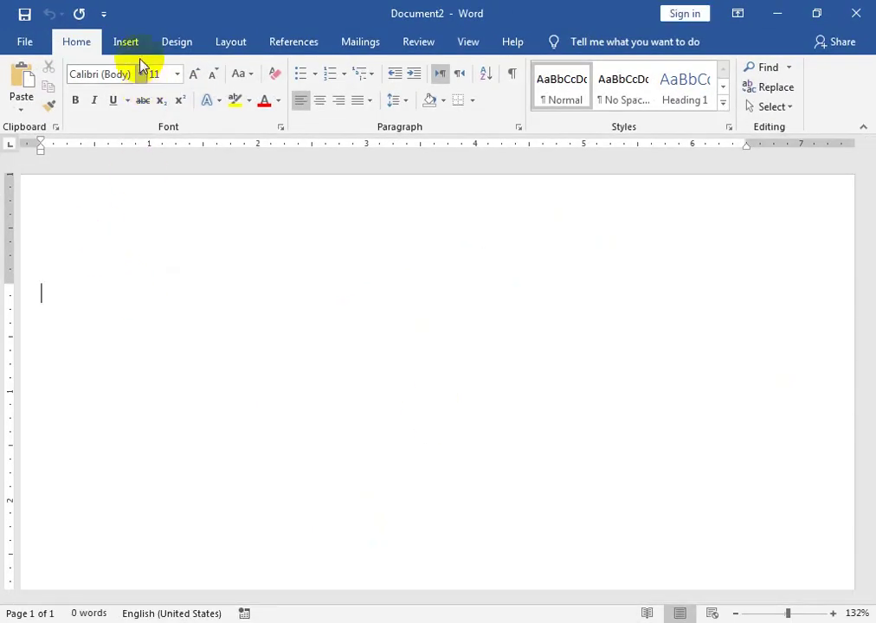
- Draw a square rectangle and tilt it about 25° clockwise
click(132, 43)
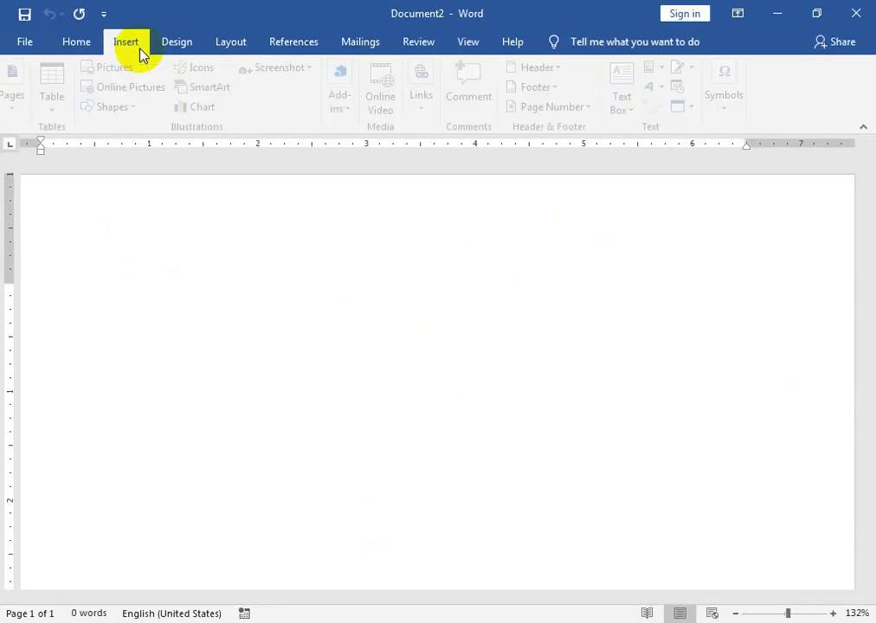
click(145, 110)
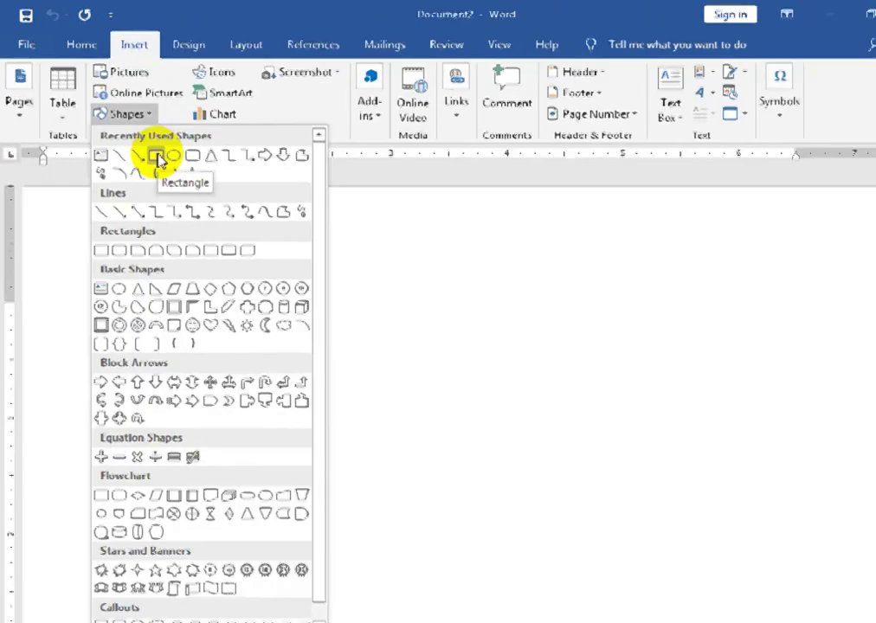
click(295, 291)
mouse_move(200, 272)
mouse_down()
mouse_move(247, 336)
mouse_move(297, 360)
mouse_up()
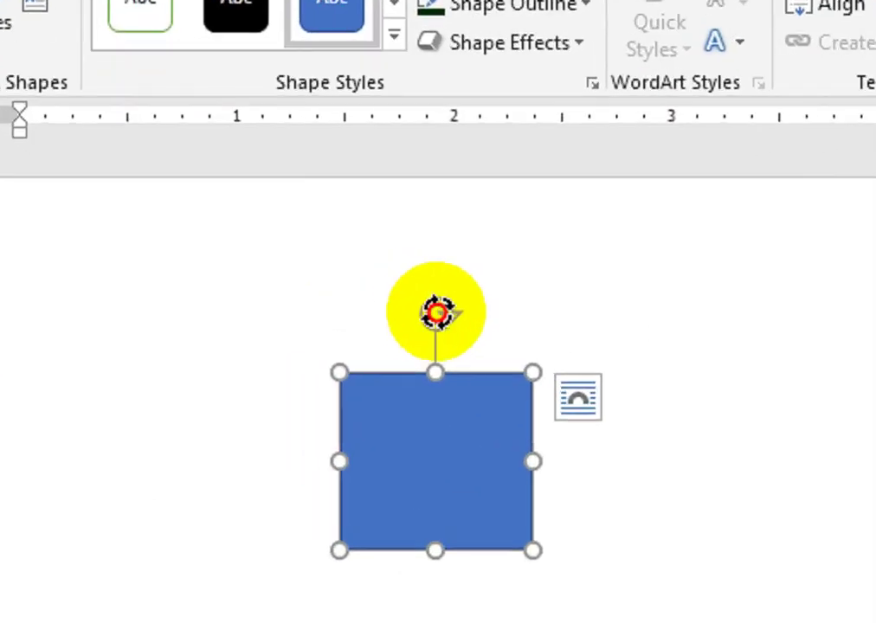
drag(437, 312, 388, 351)
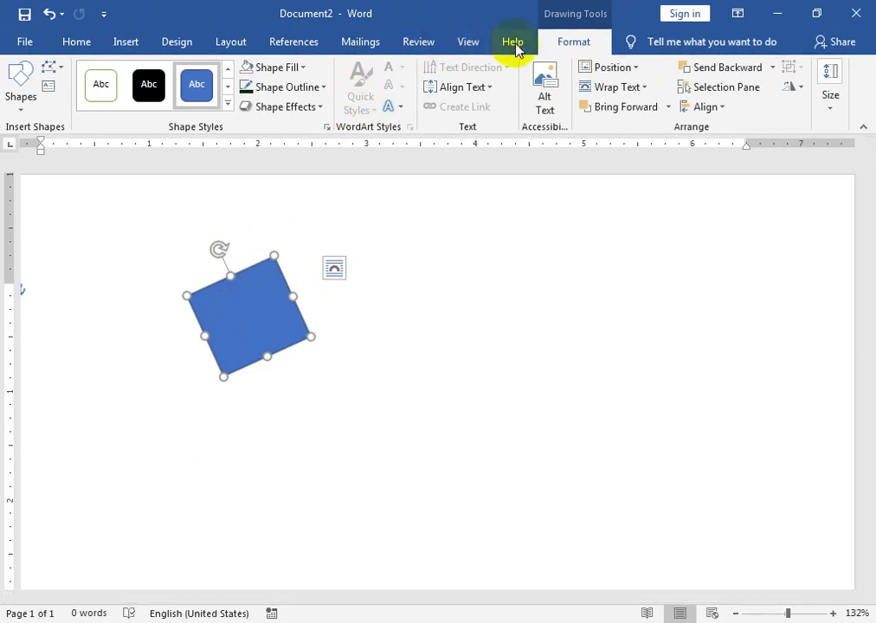
click(316, 107)
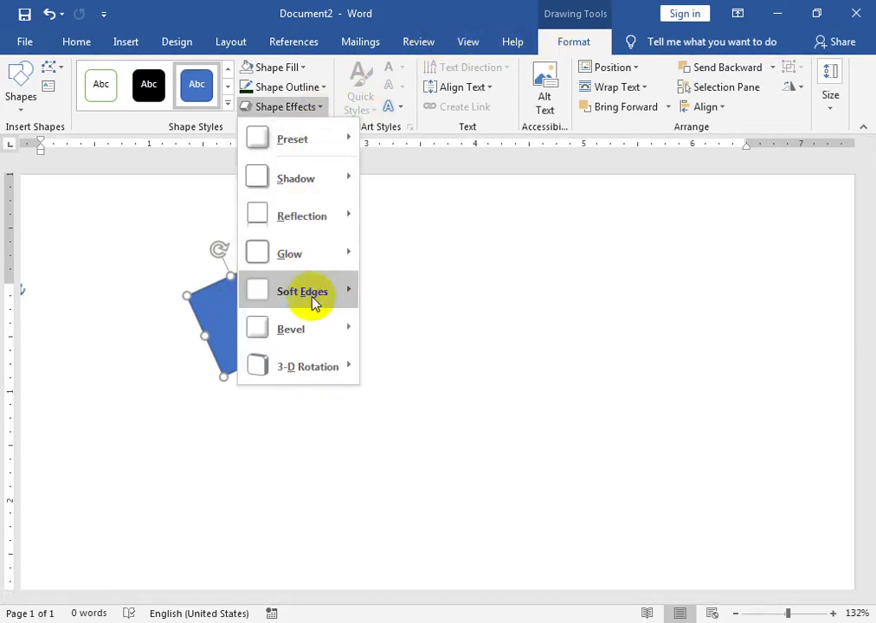
mouse_move(195, 35)
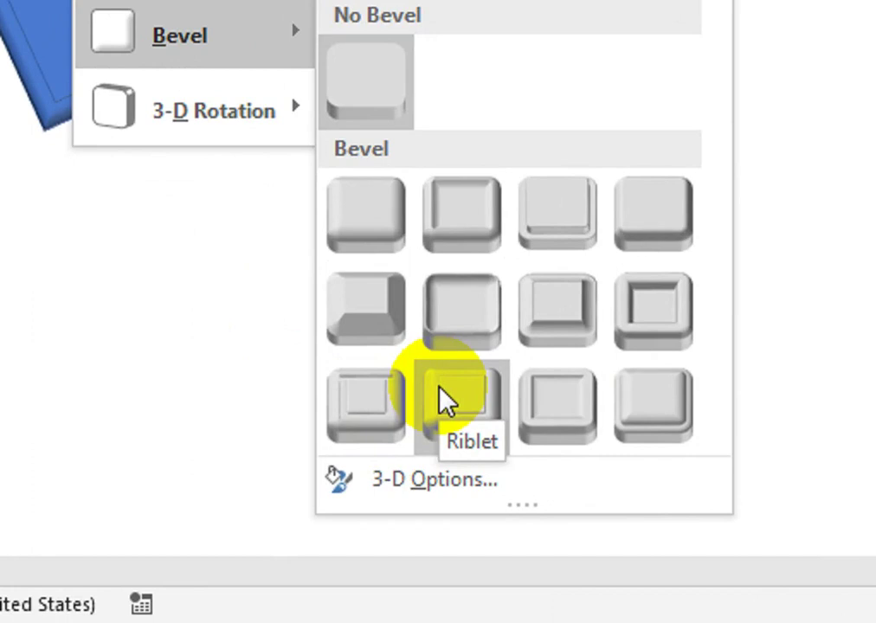
- Give the tilted square the Riblet bevel effect
click(441, 400)
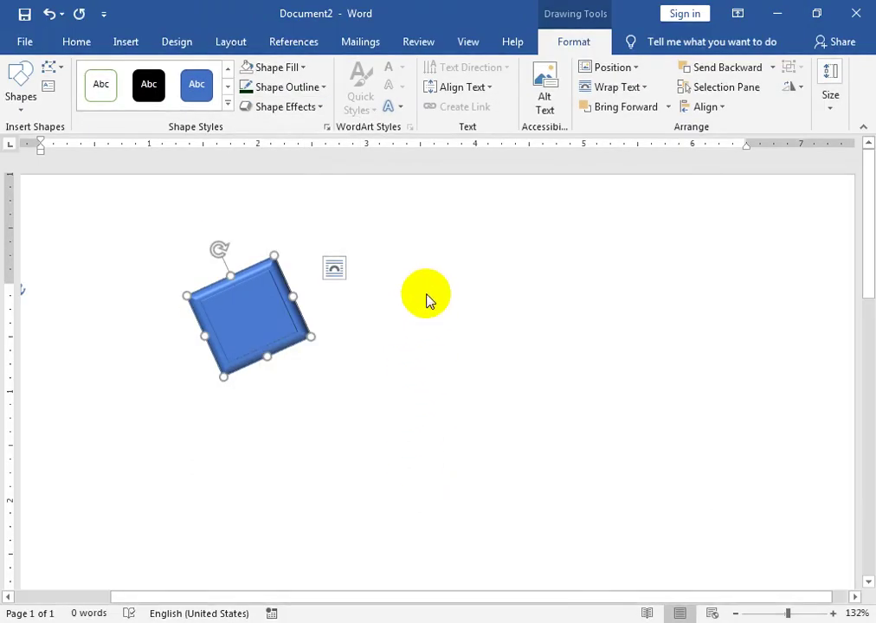
right_click(262, 310)
click(333, 606)
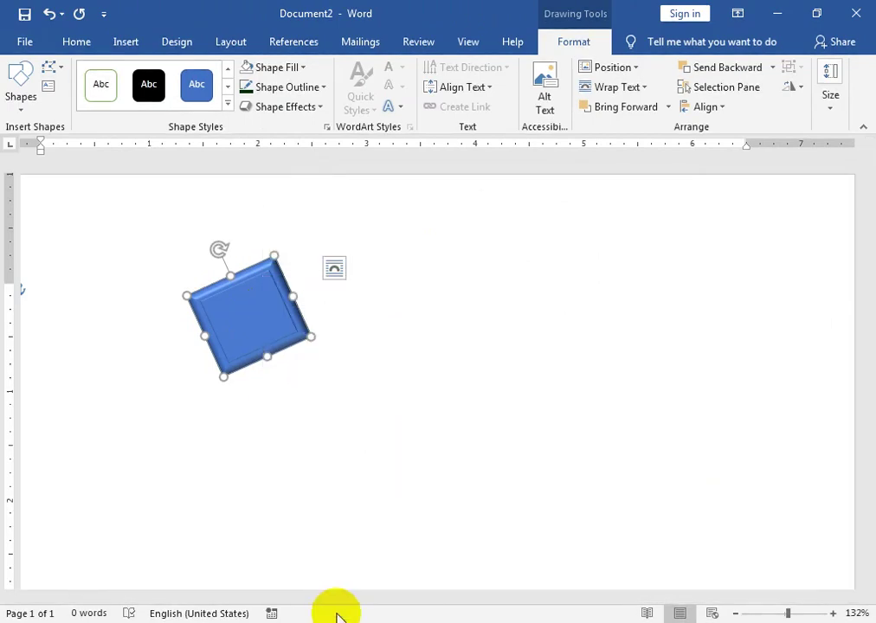
- Switch the square to a gradient fill with a dark red first stop
click(655, 227)
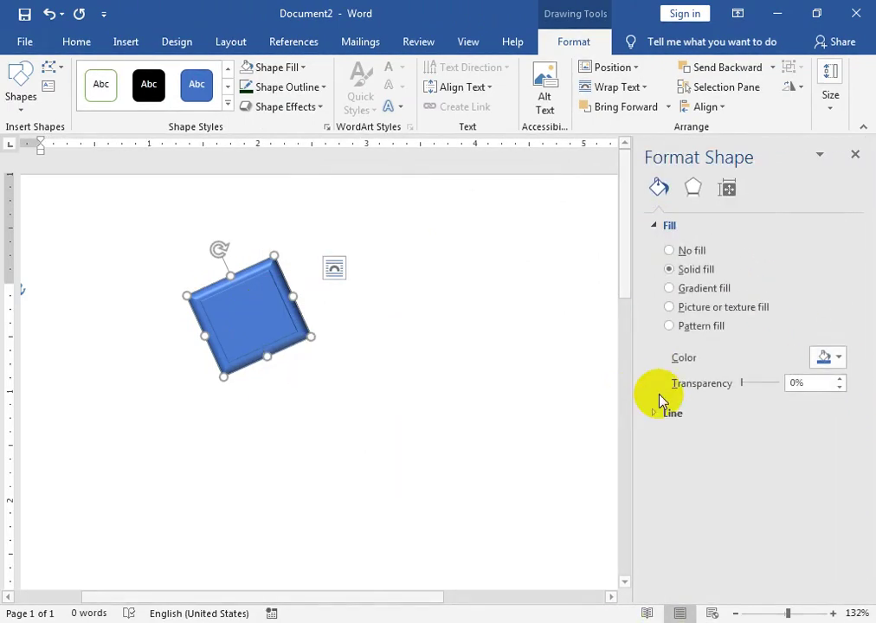
click(670, 289)
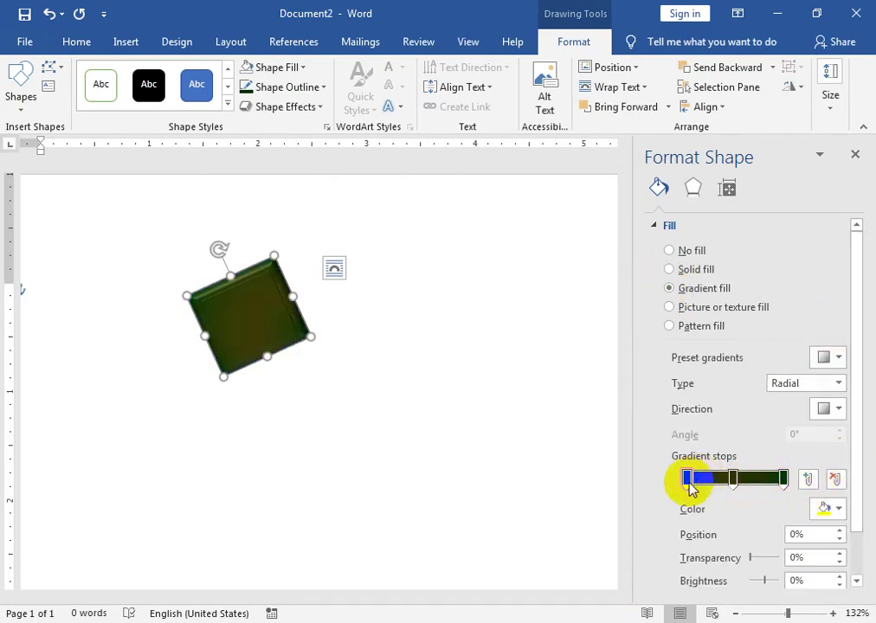
click(837, 509)
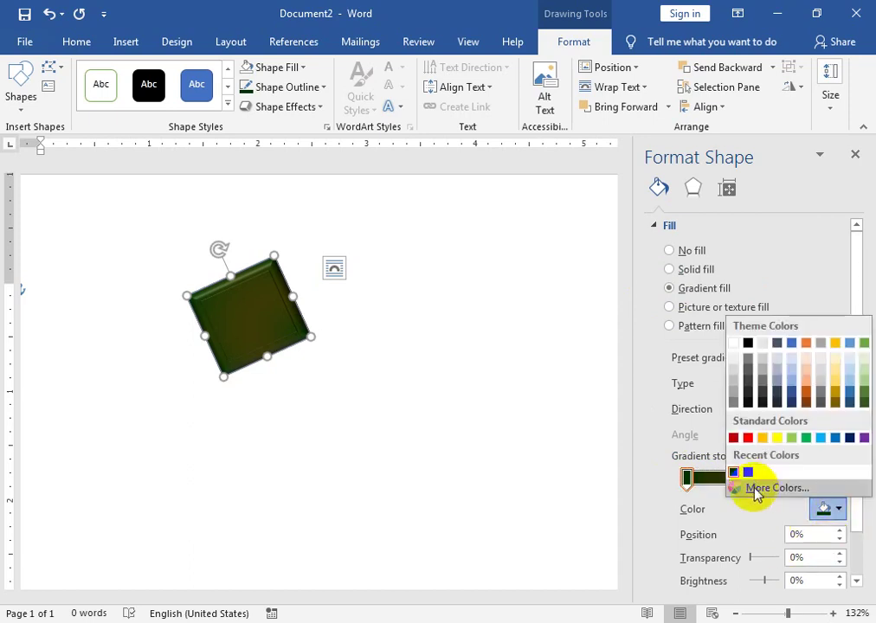
click(759, 488)
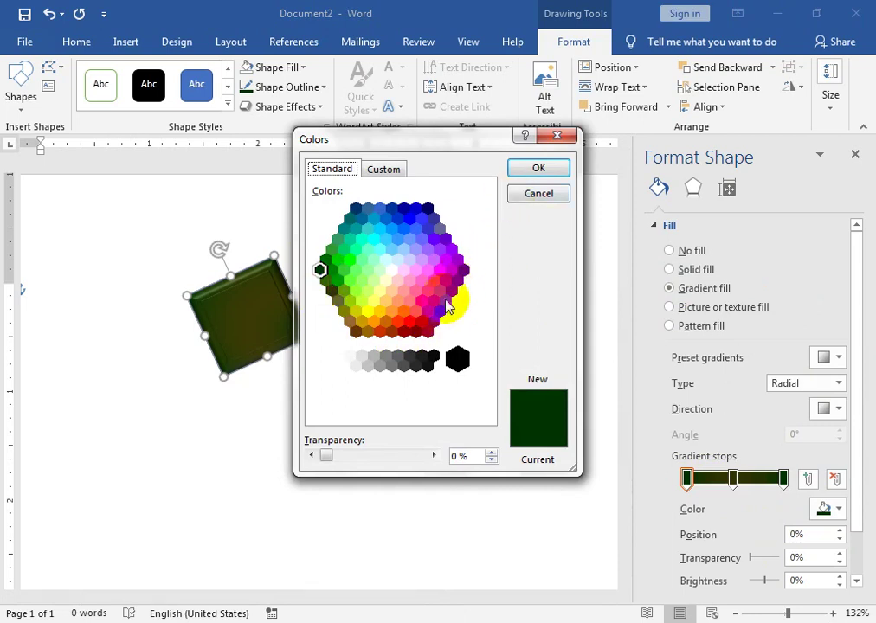
click(417, 332)
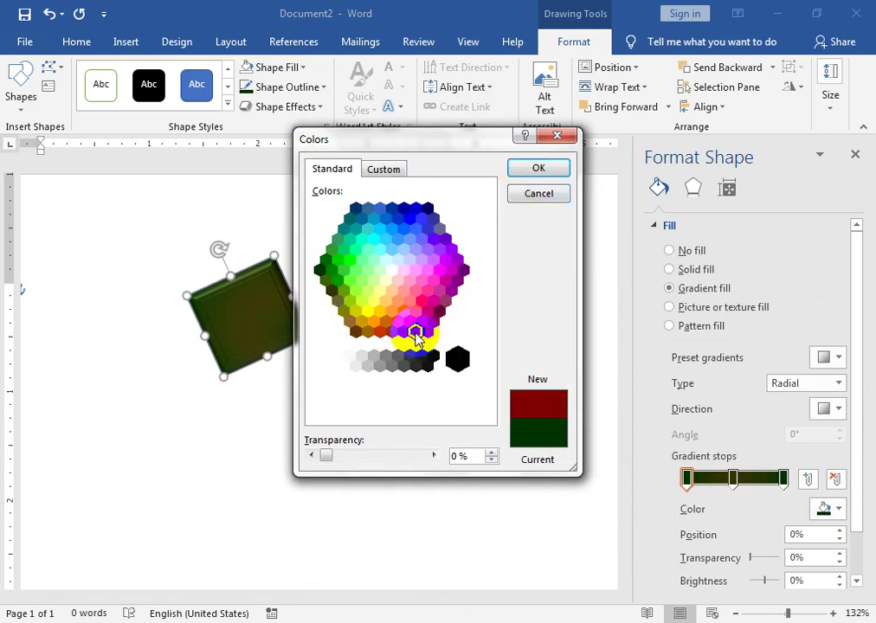
click(545, 168)
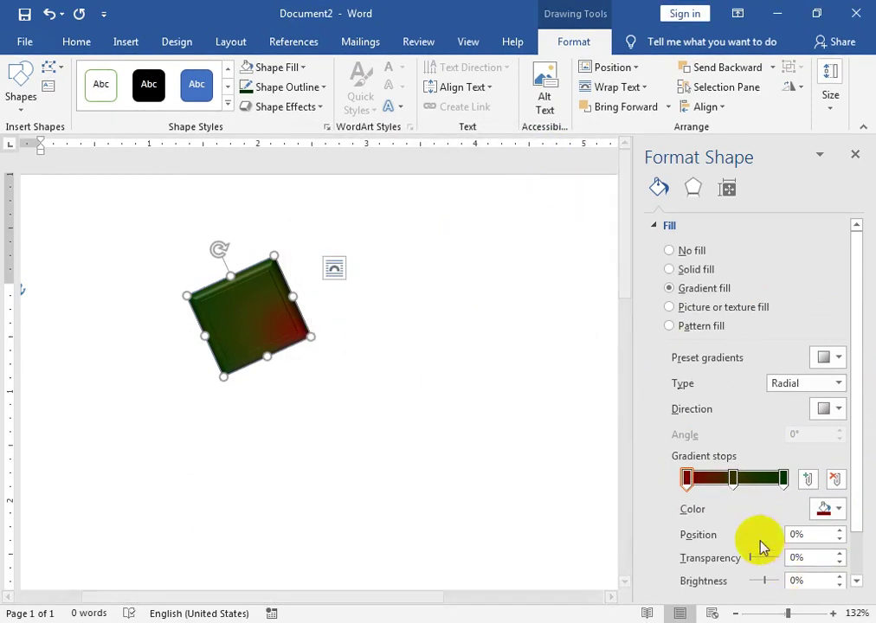
- Keep the last gradient stop dark green and make the gradient linear at 45°
click(734, 479)
click(784, 479)
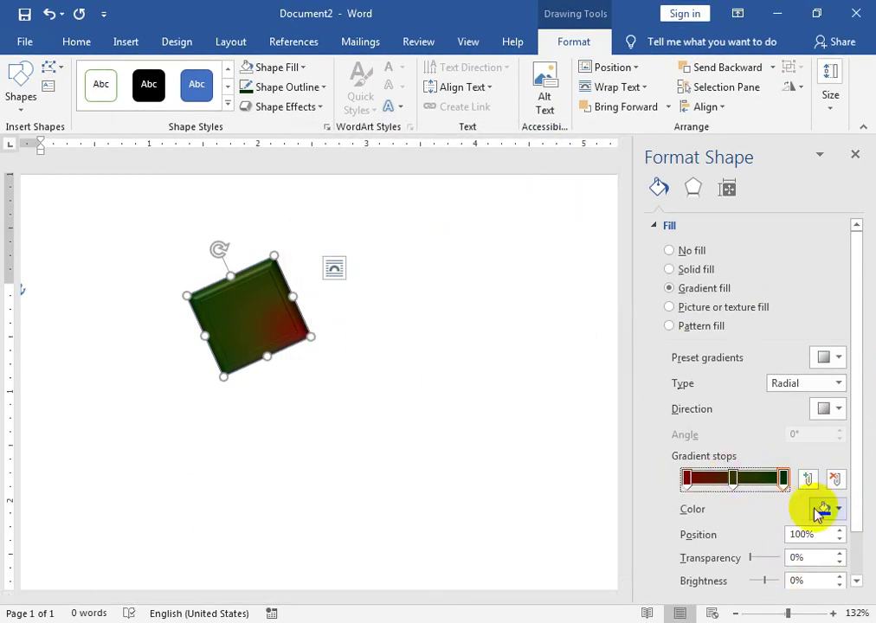
click(837, 512)
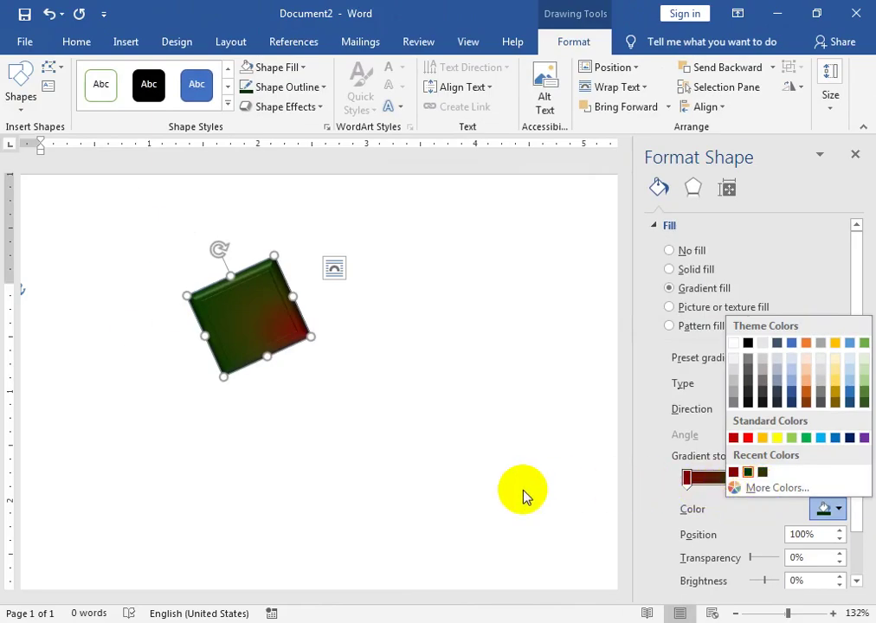
click(523, 496)
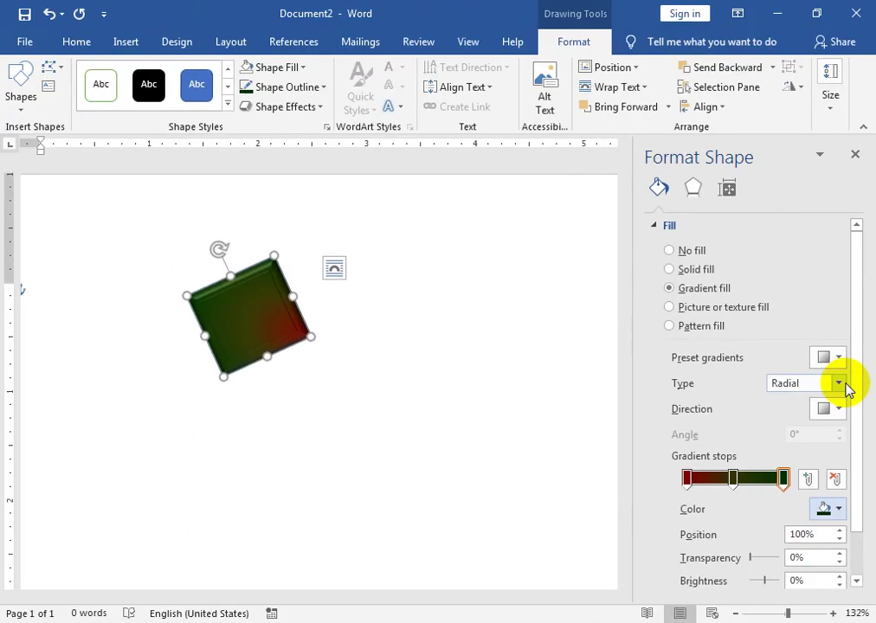
click(839, 385)
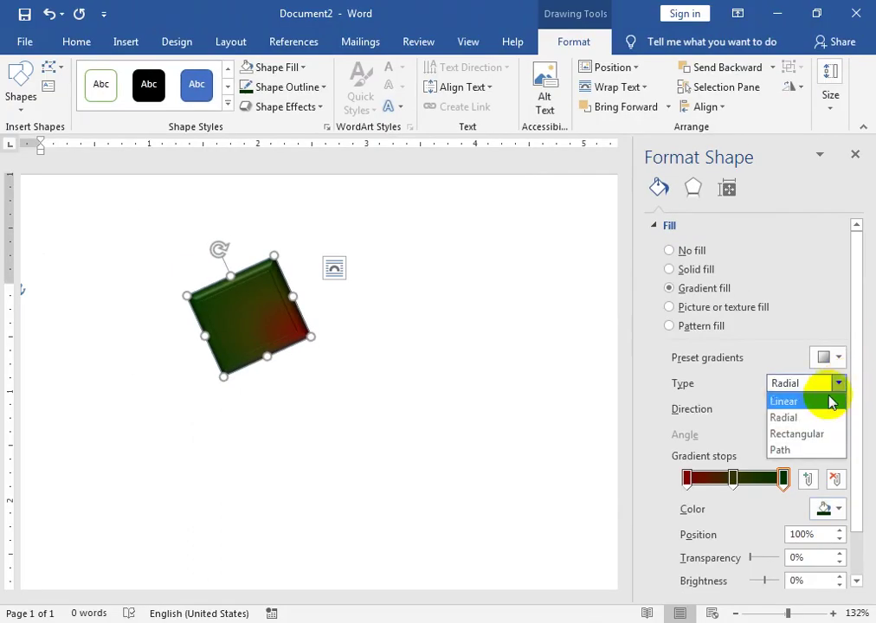
click(807, 401)
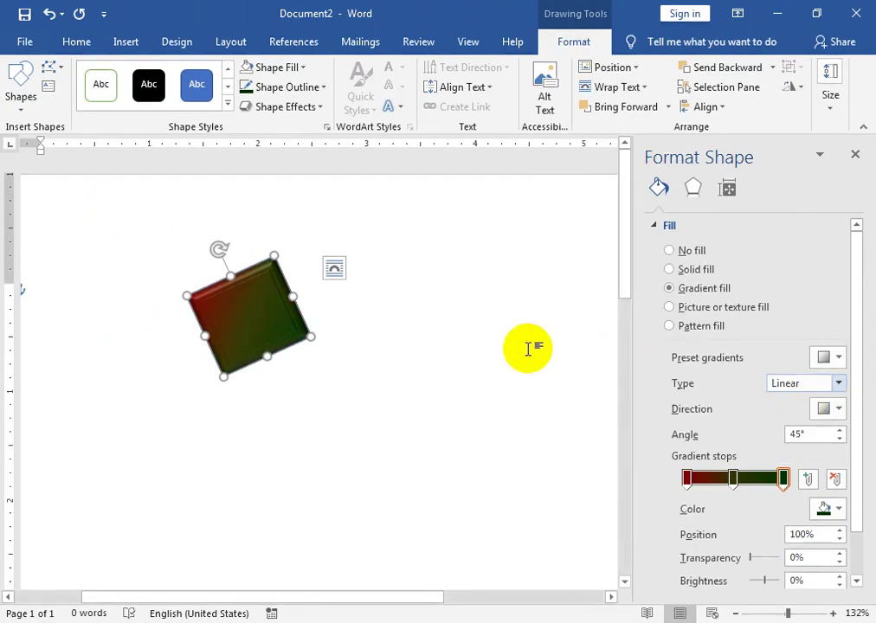
click(242, 314)
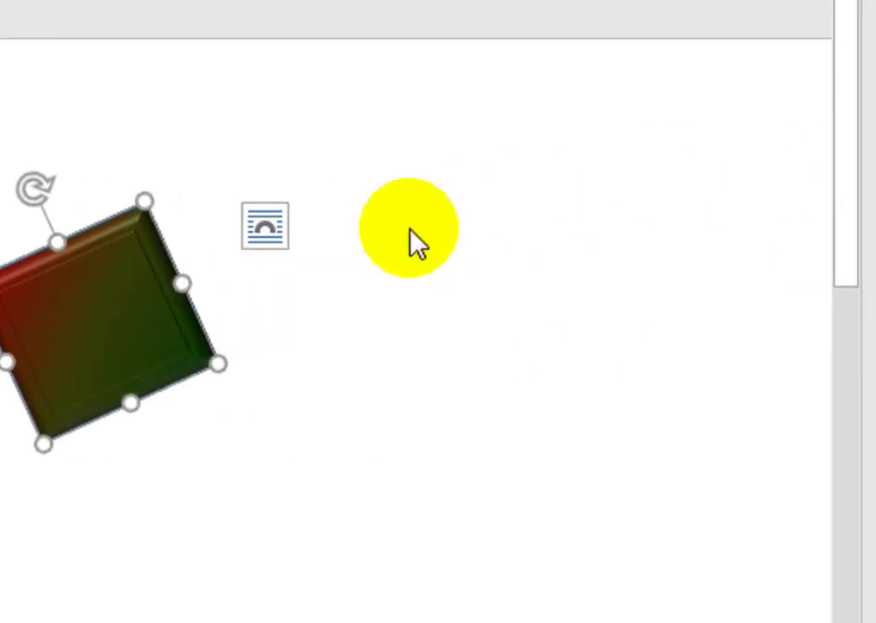
click(241, 296)
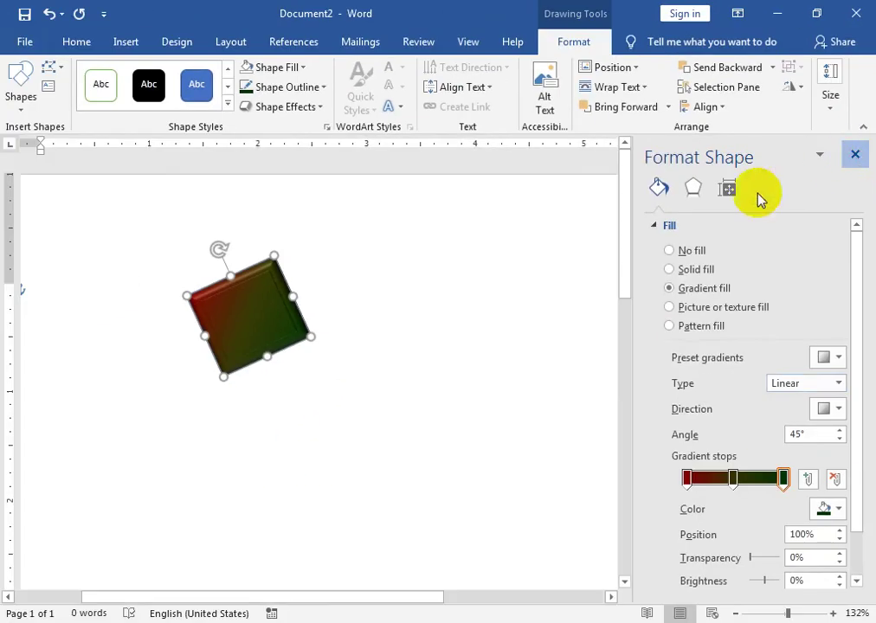
click(834, 309)
- Set top bevel 13 × 8.5 pt, bottom bevel 1.5 × 5 pt, depth 5.5 pt, contour 1.5 pt
click(277, 107)
mouse_move(291, 329)
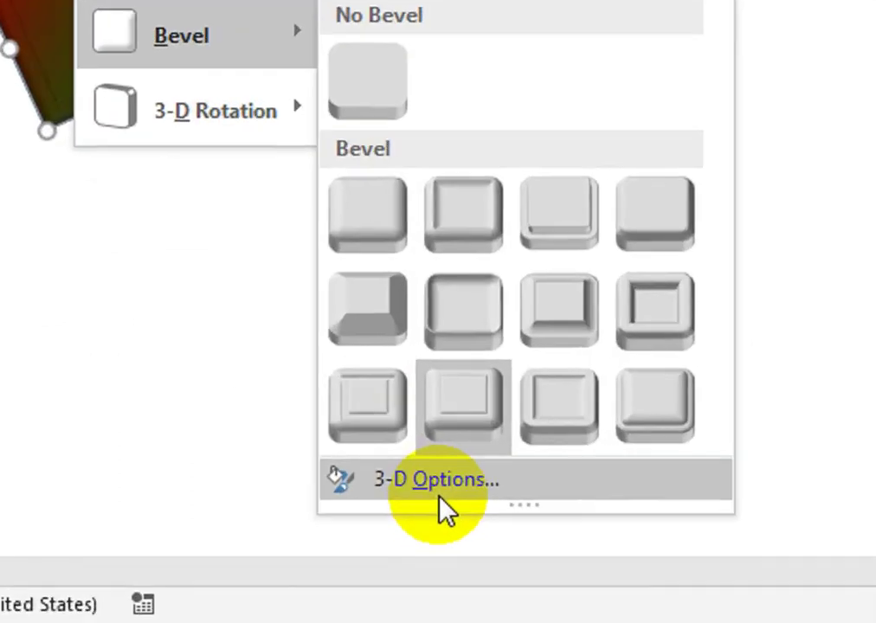
click(419, 560)
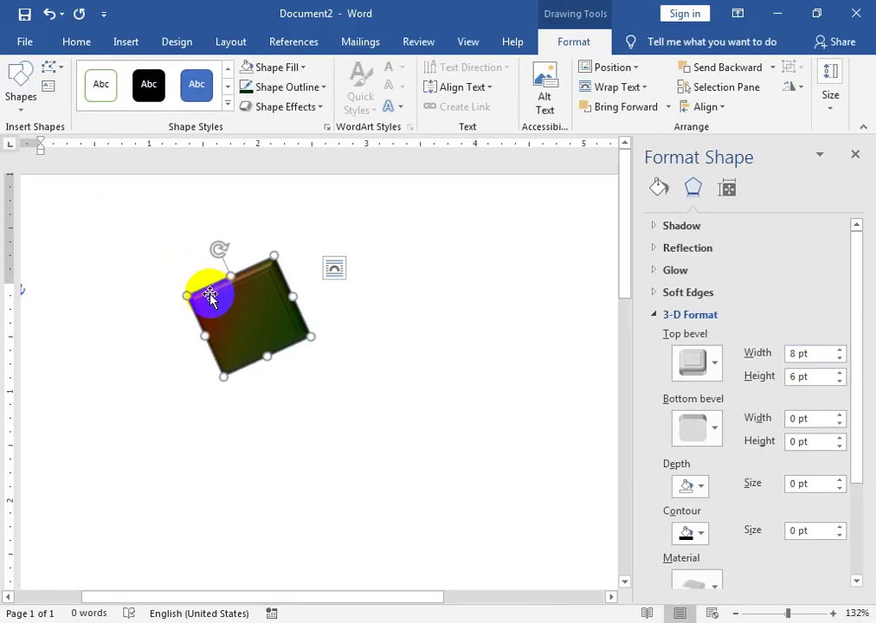
click(840, 349)
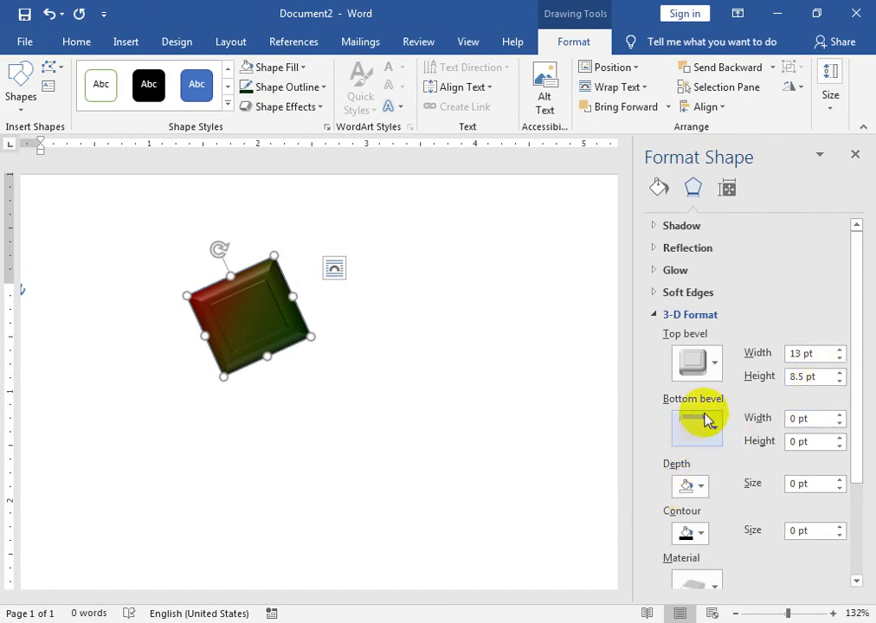
click(842, 418)
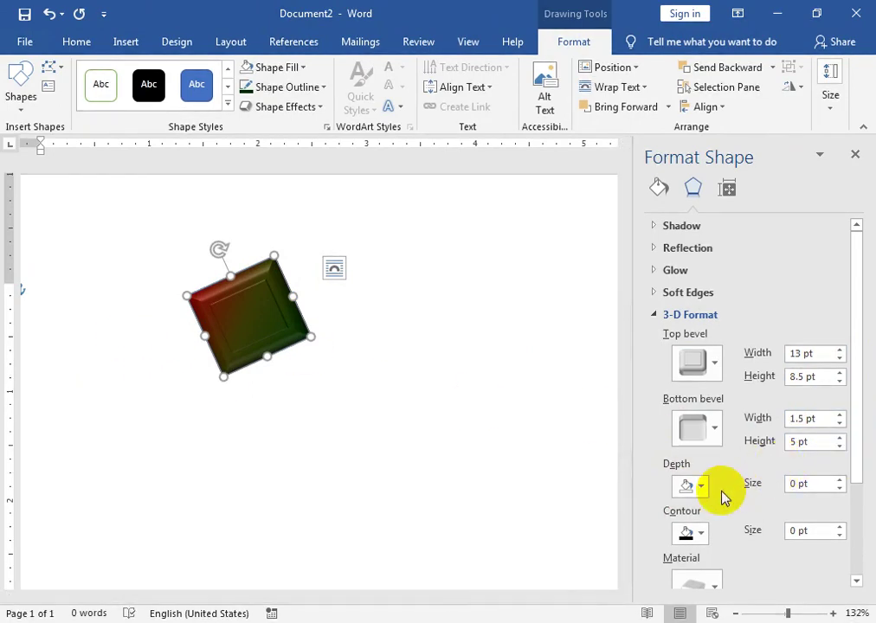
click(840, 483)
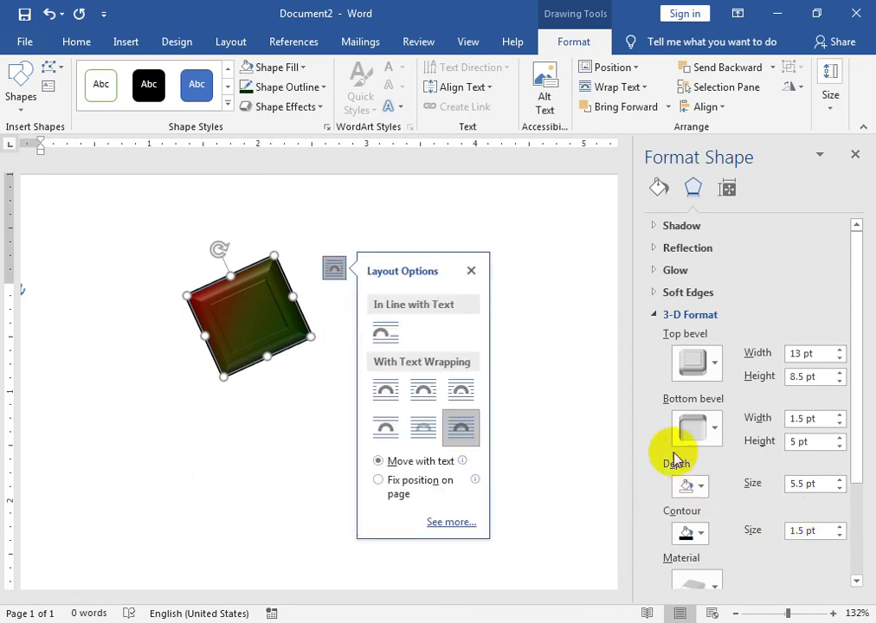
click(561, 438)
- Change the 3-D material to Matte, then to Warm Matte
scroll(853, 416, down, 2)
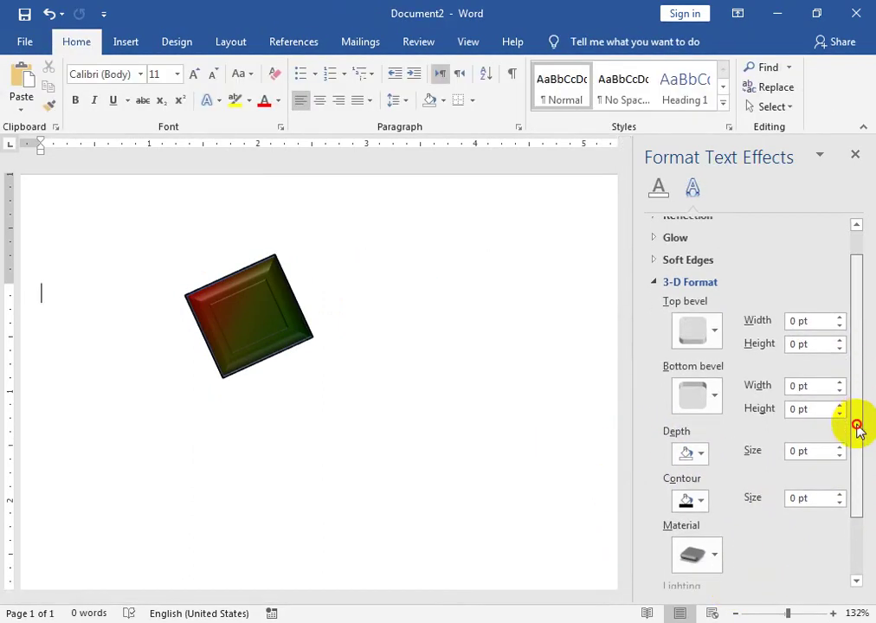
scroll(822, 446, down, 1)
click(714, 533)
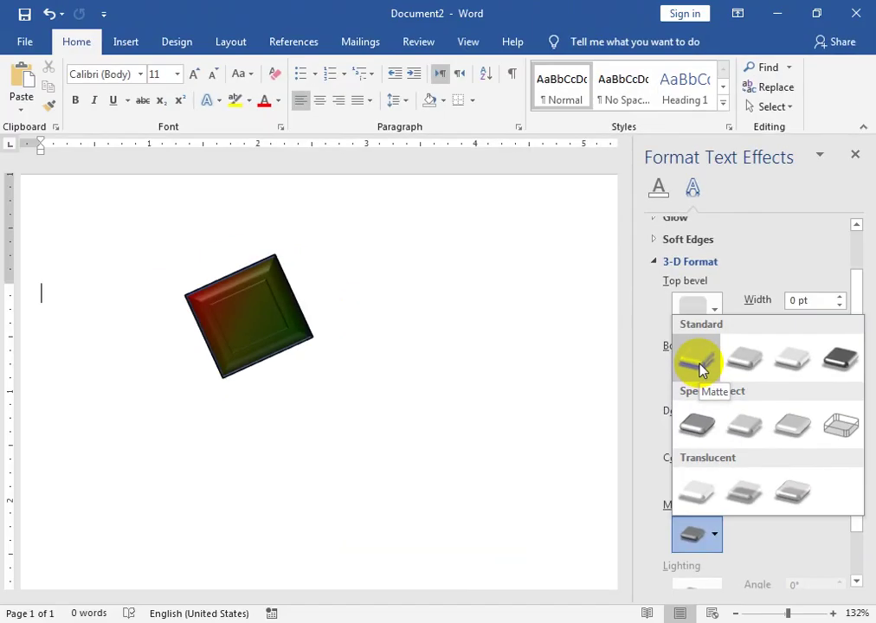
click(701, 368)
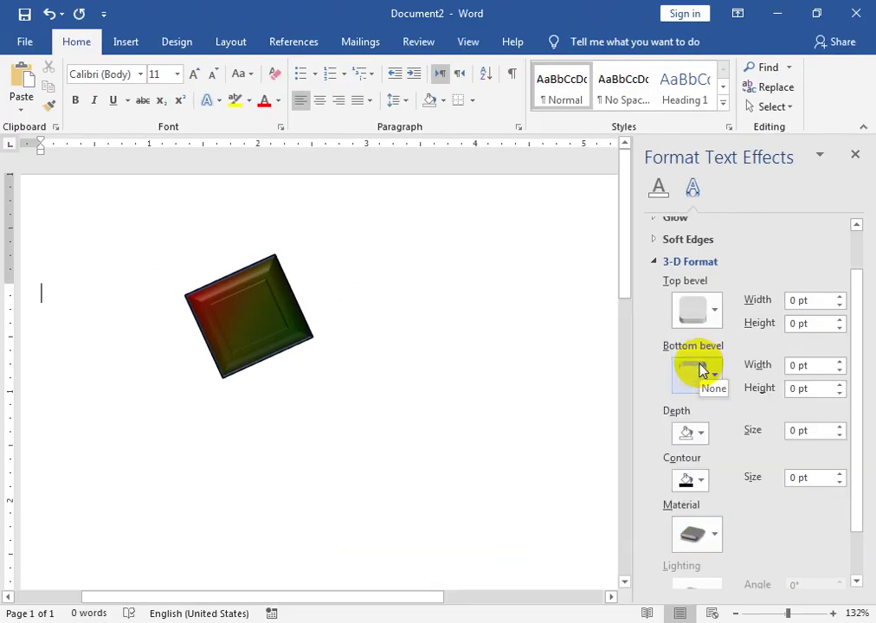
click(715, 531)
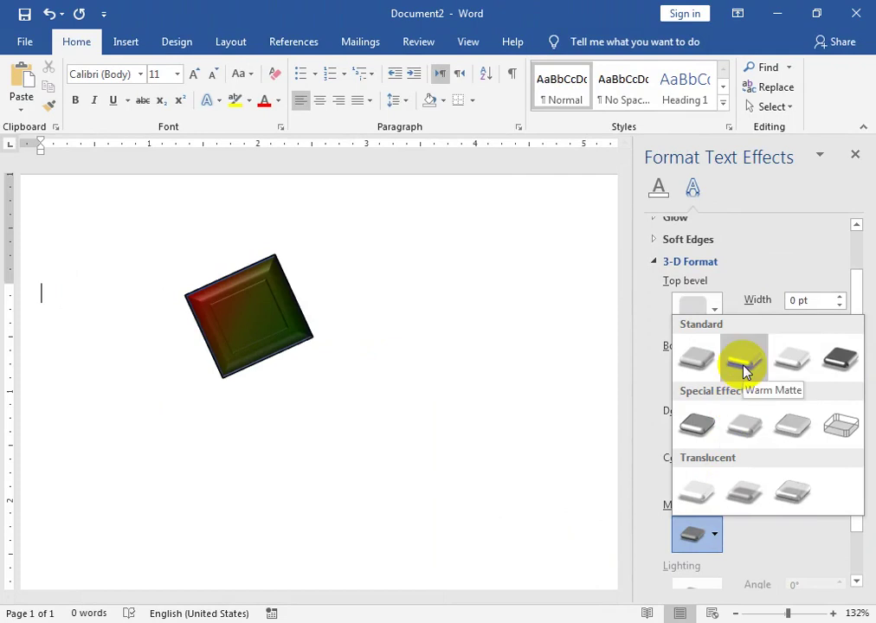
click(745, 370)
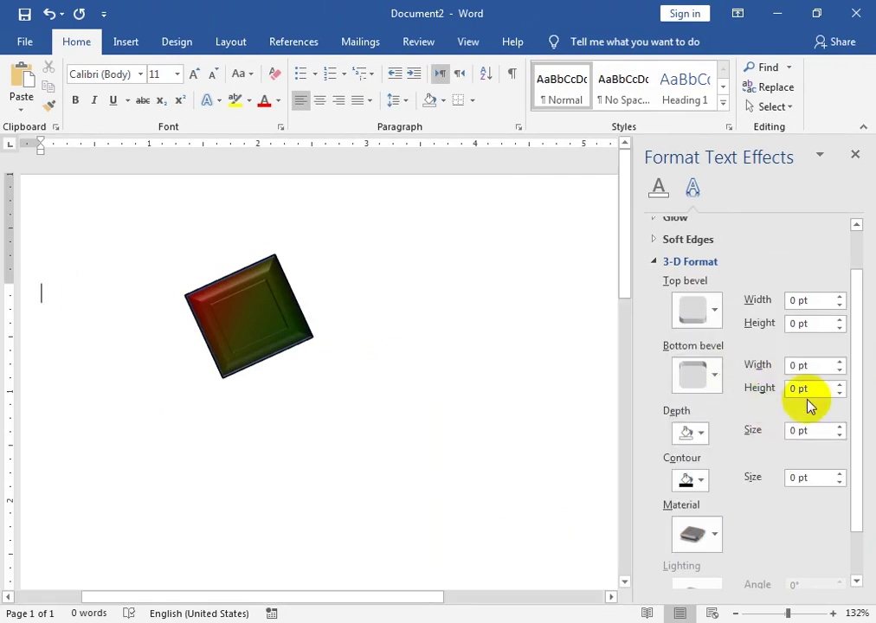
drag(855, 363, 838, 470)
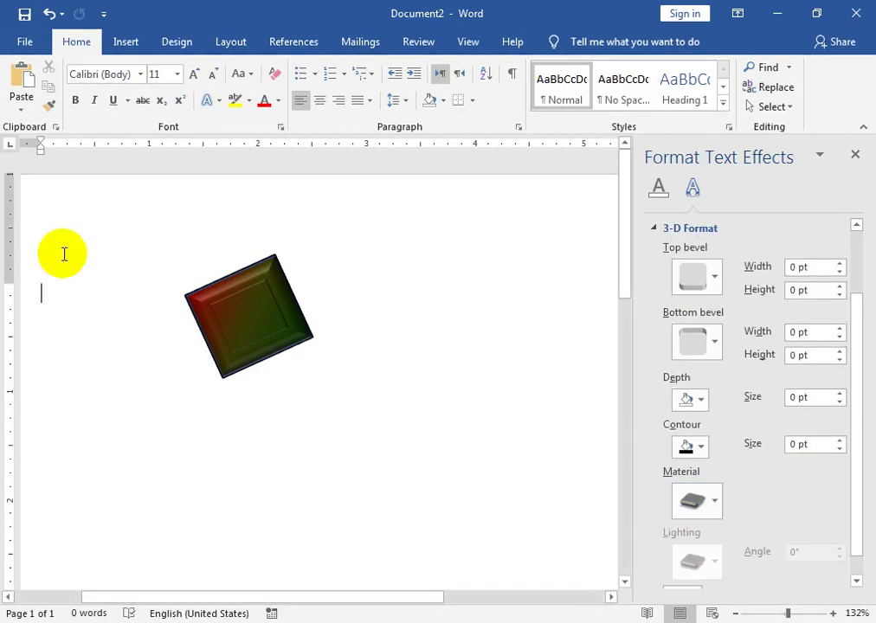
- Try several material presets on the square and settle on Metal
click(268, 313)
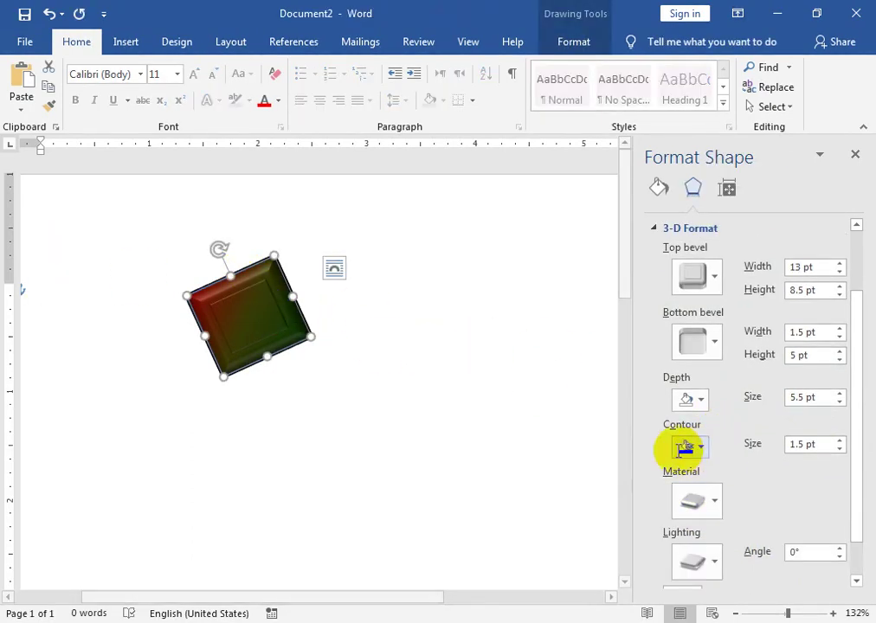
click(254, 300)
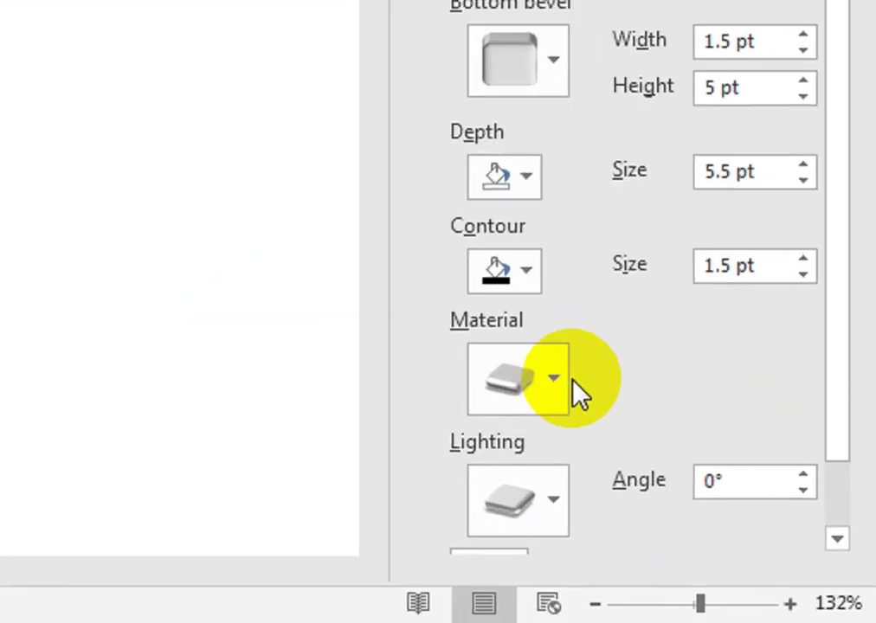
click(715, 504)
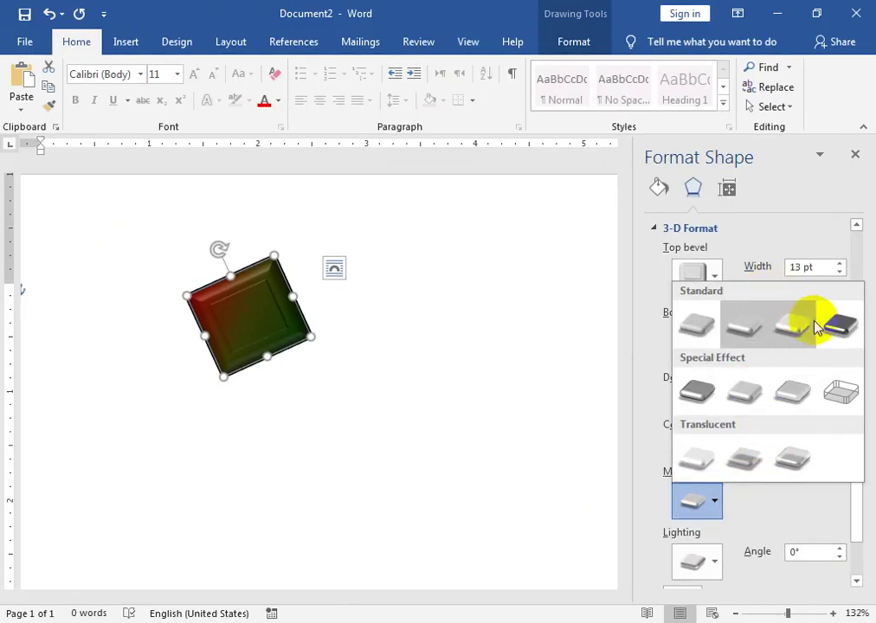
click(818, 326)
click(266, 294)
click(713, 501)
click(789, 393)
click(719, 500)
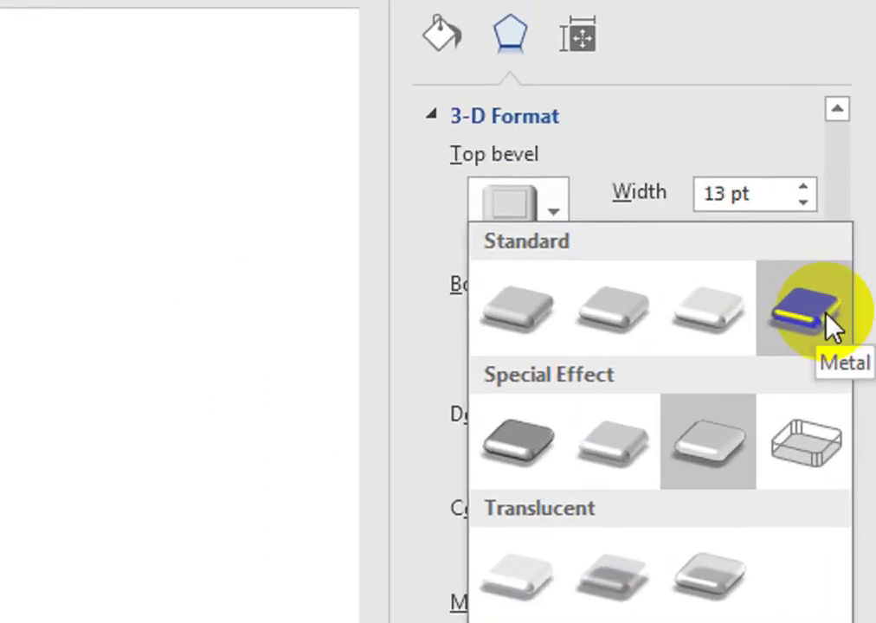
click(803, 312)
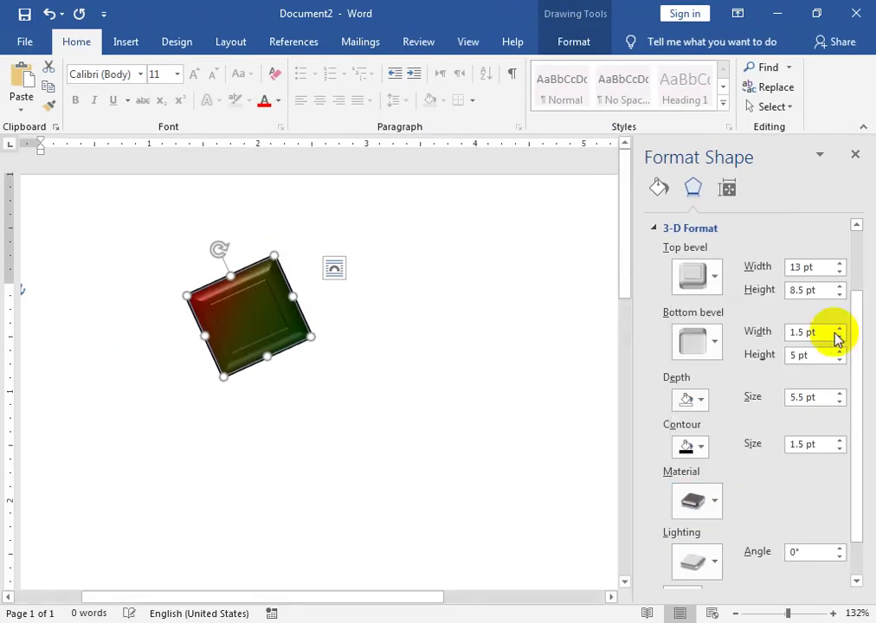
- Try the Warm, Cool, Two Point and Three Point lighting presets on the square
click(712, 568)
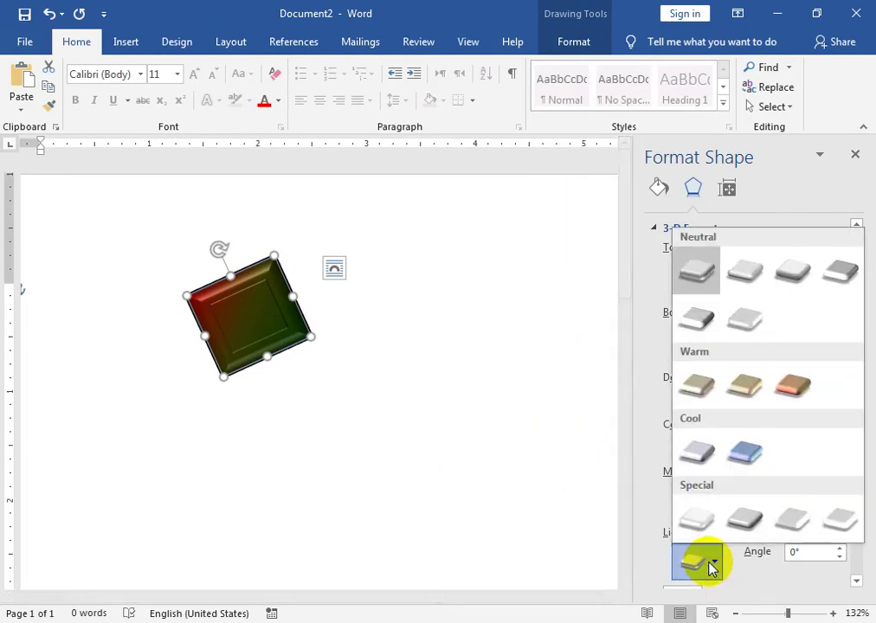
click(707, 389)
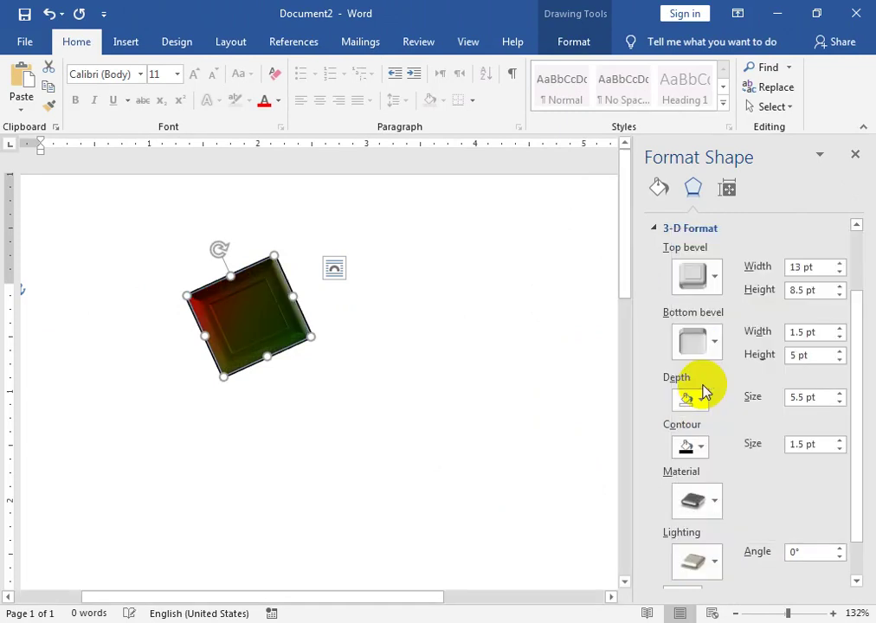
click(697, 500)
click(701, 564)
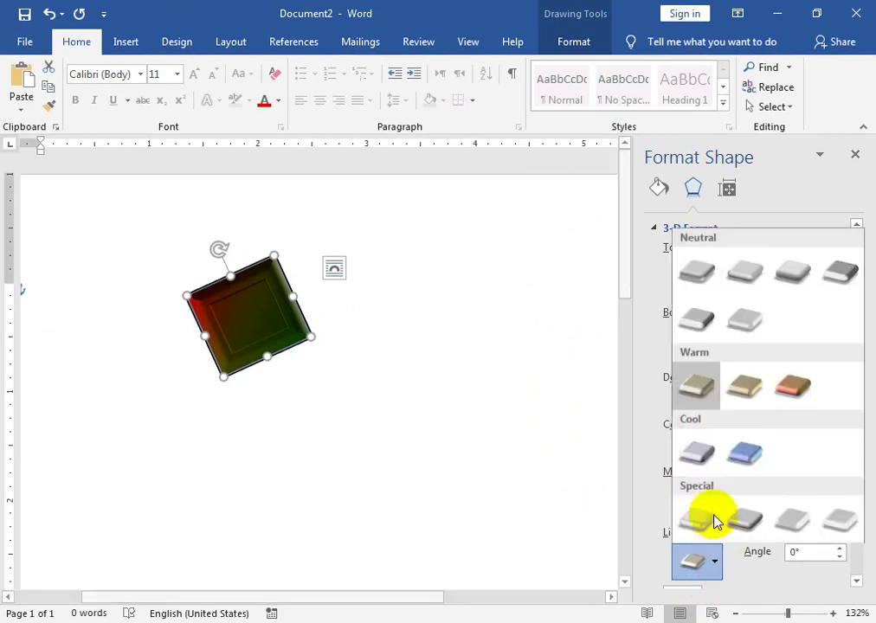
click(697, 460)
click(712, 563)
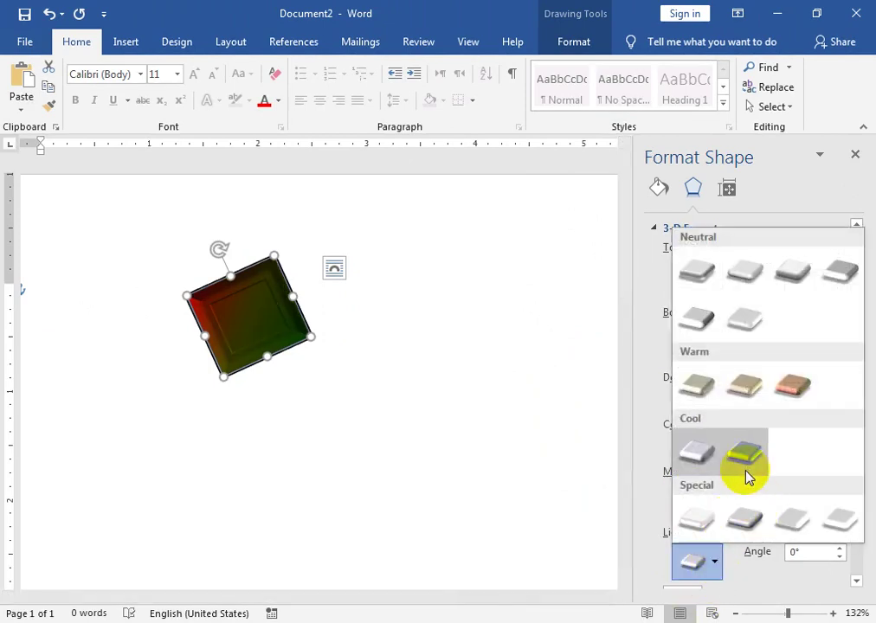
click(734, 519)
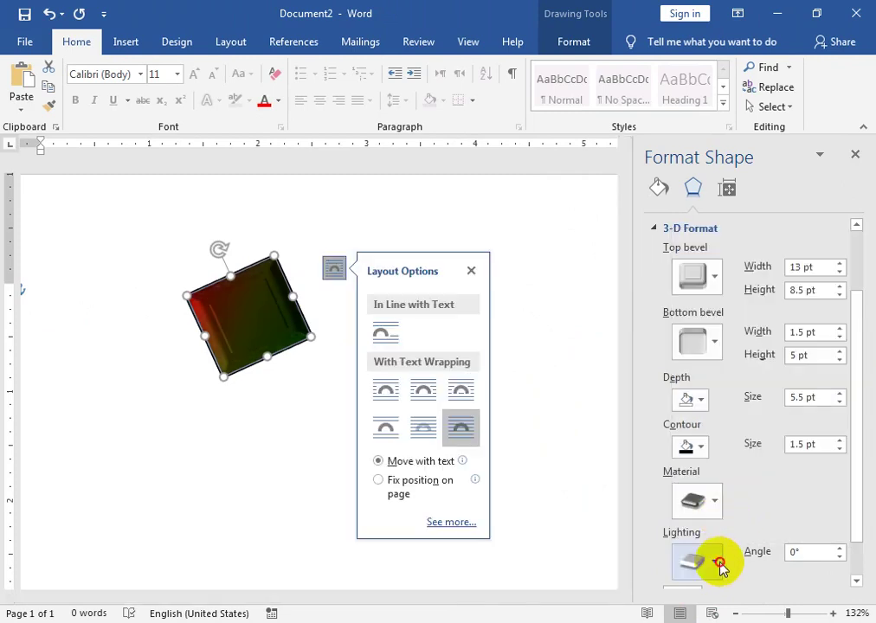
click(715, 562)
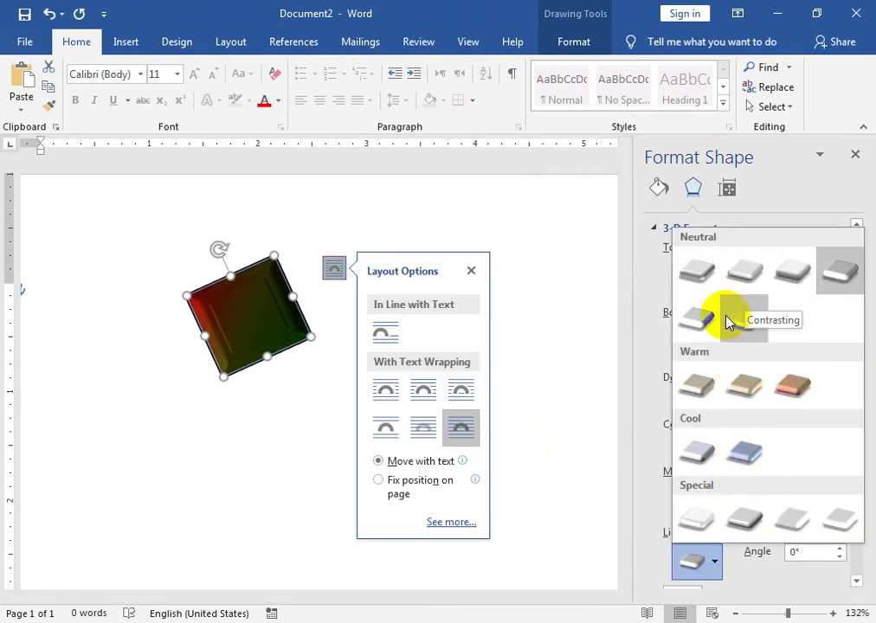
click(706, 283)
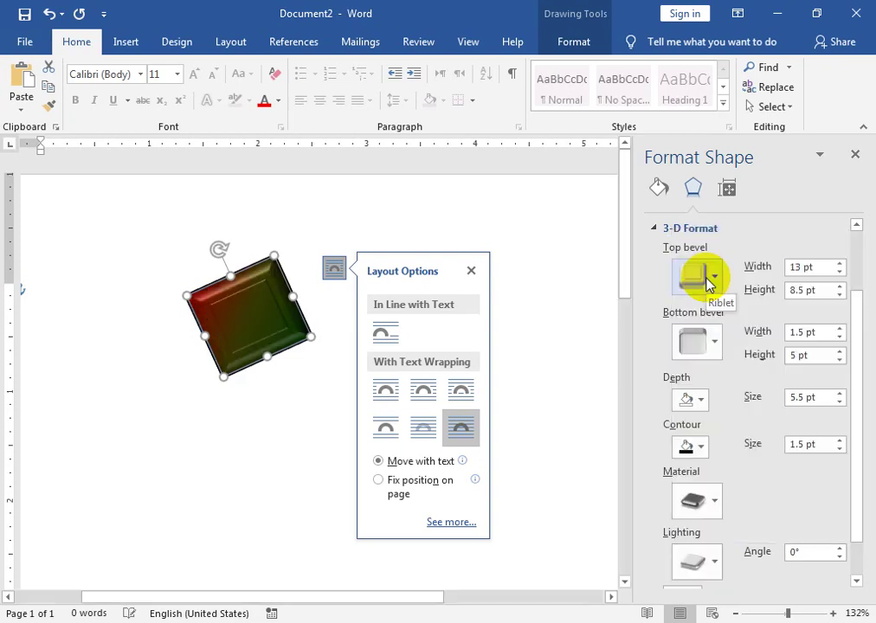
- Switch the square's lighting to Contrasting at a 0° angle
click(471, 271)
click(283, 332)
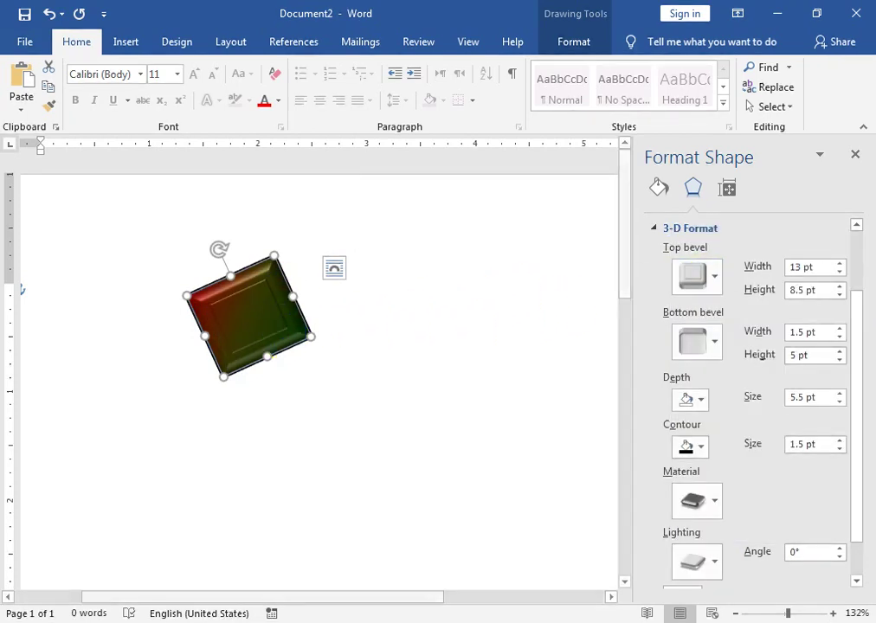
click(715, 565)
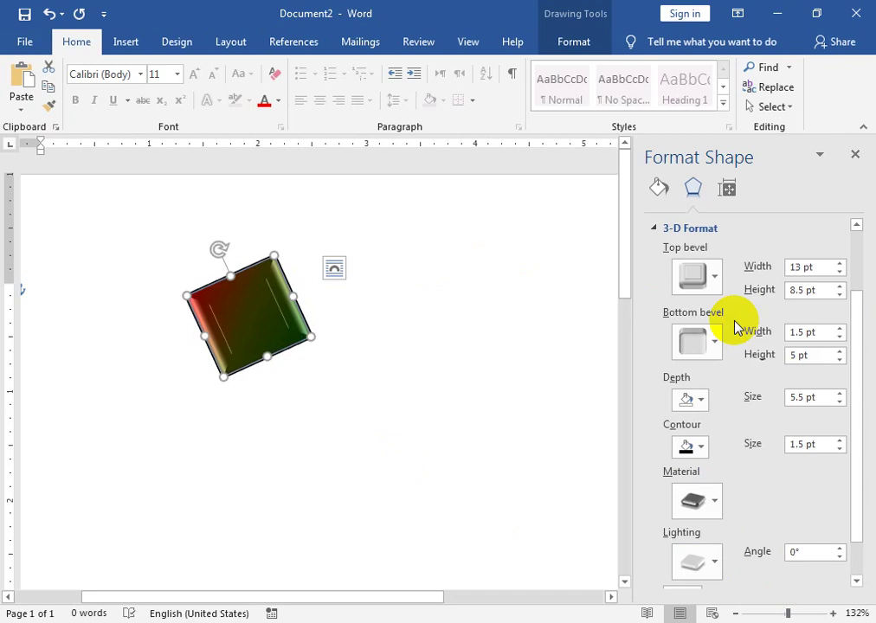
click(244, 267)
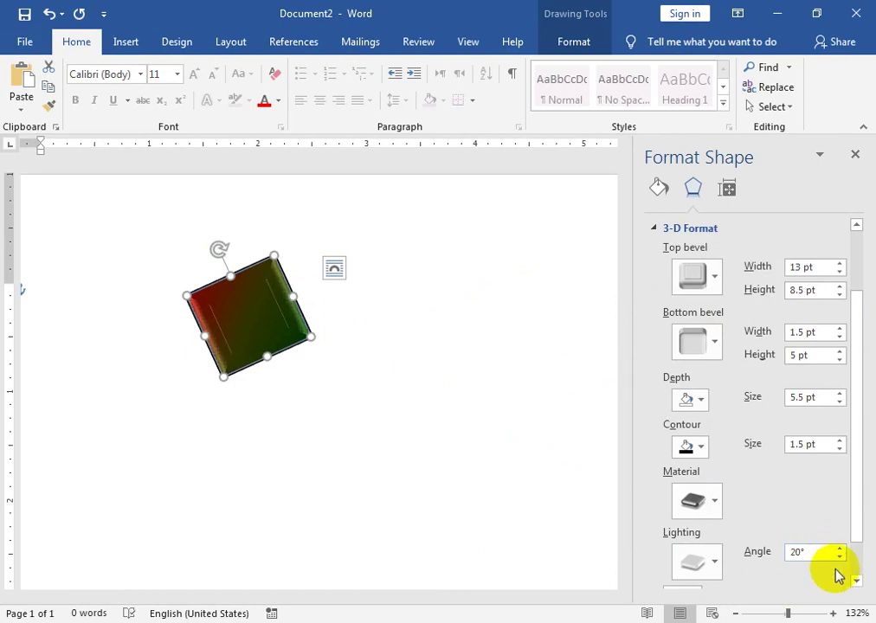
click(229, 317)
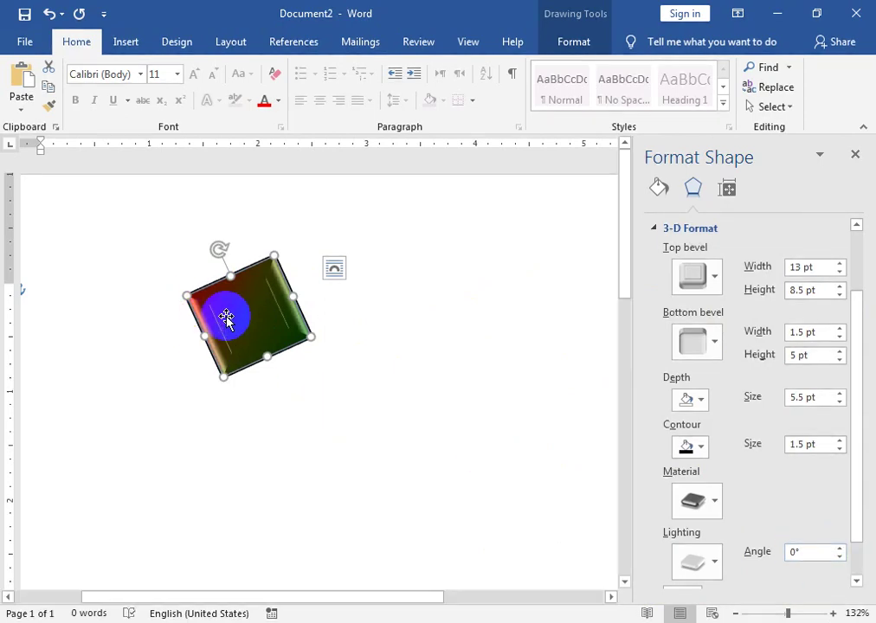
click(125, 43)
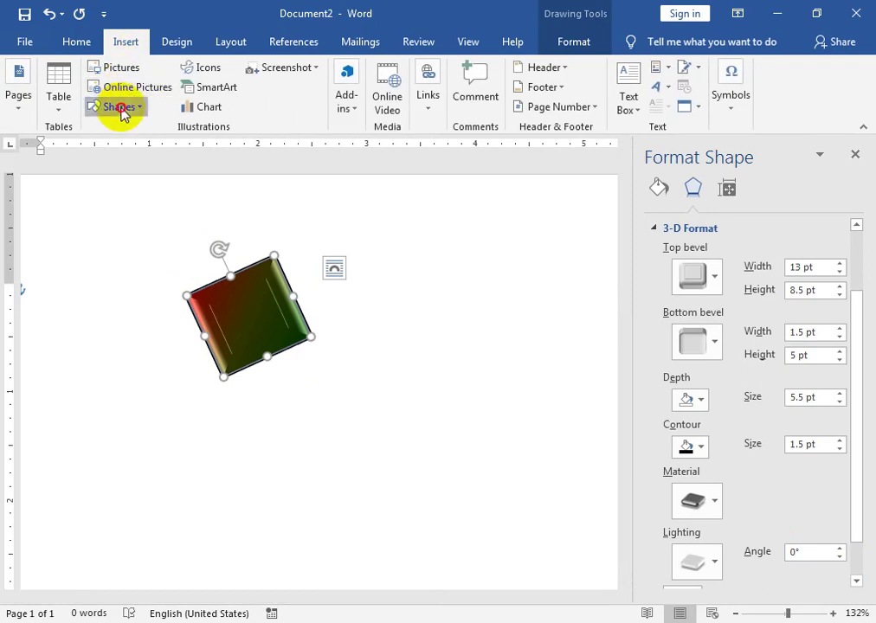
- Draw a text box over the square and type CADBURY in capitals
click(120, 107)
click(98, 145)
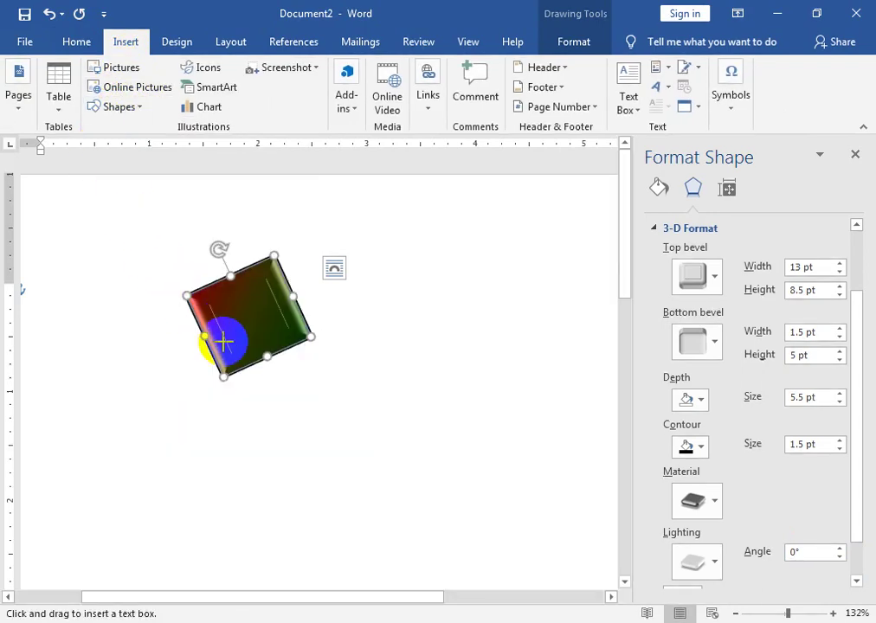
drag(226, 342, 289, 396)
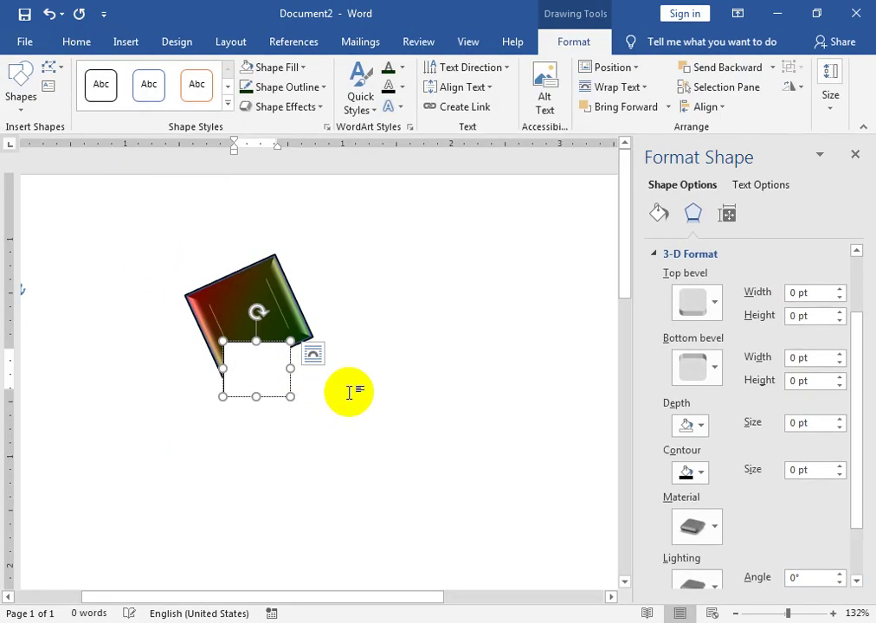
text(cADBURY)
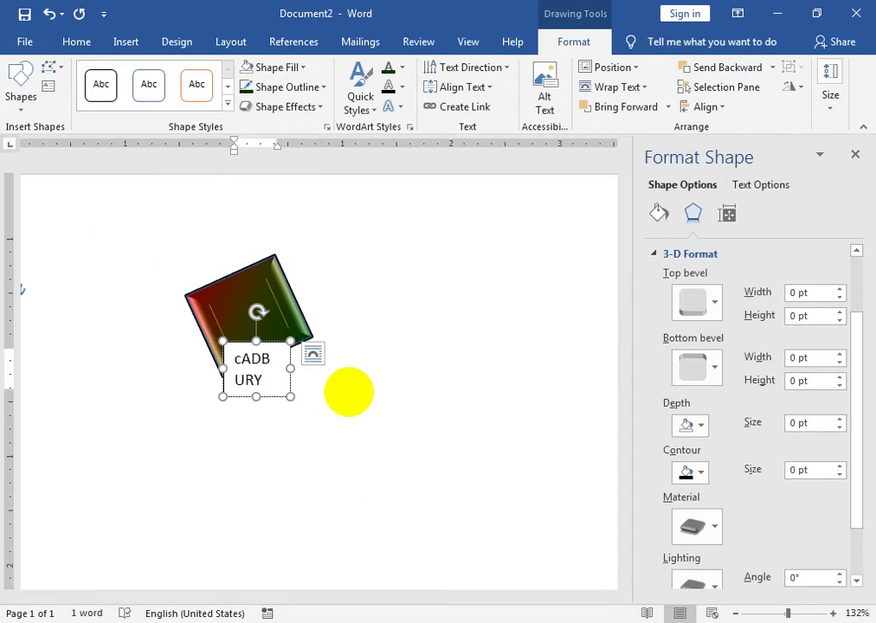
click(250, 353)
click(239, 357)
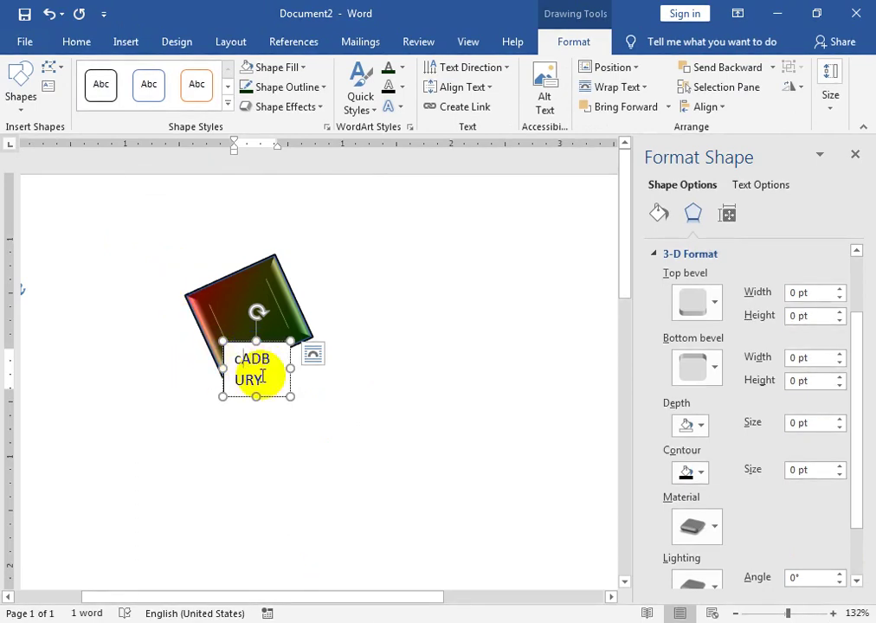
click(283, 320)
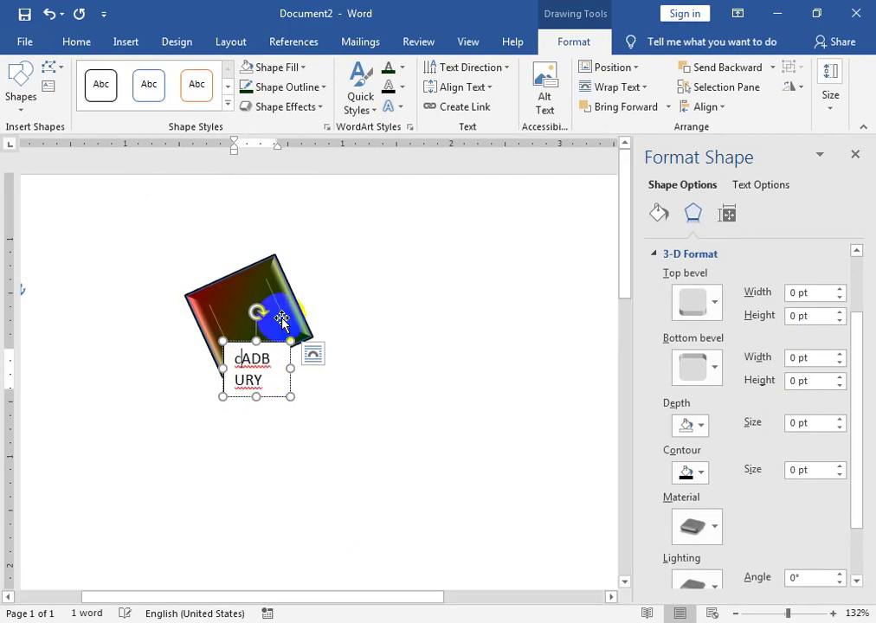
key(Delete)
text(C)
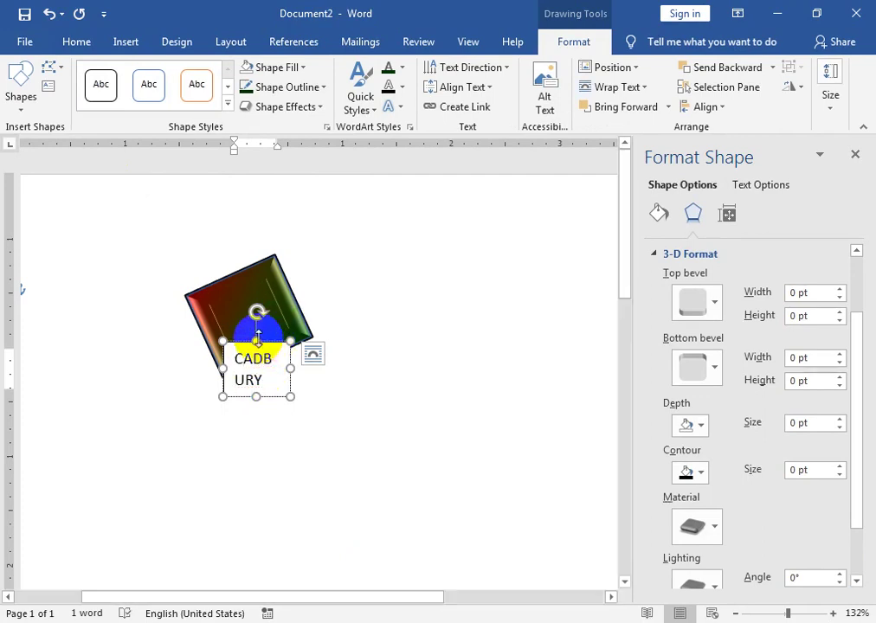
- Widen the text box and change its case to 'Cadbury' with Capitalize Each Word
drag(290, 369, 334, 368)
click(293, 331)
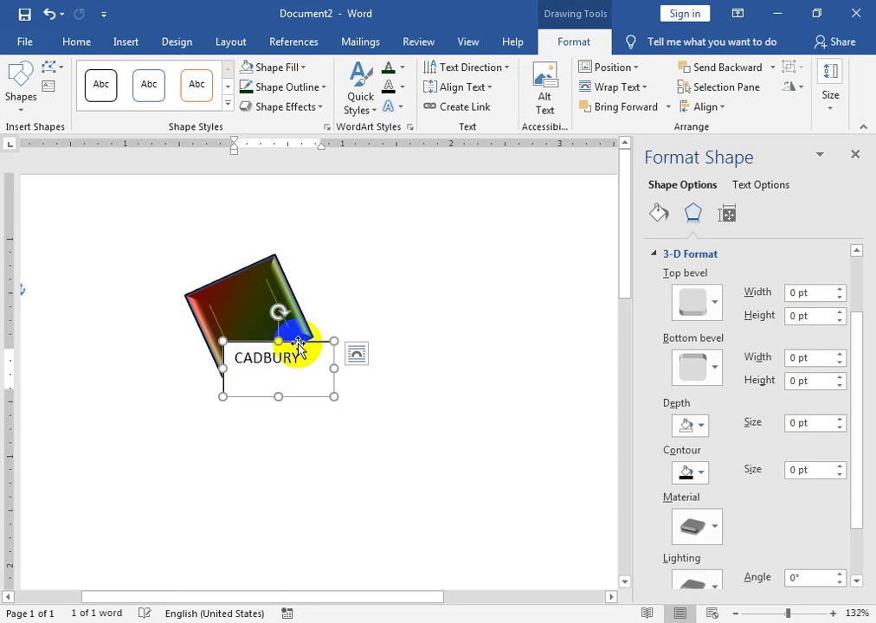
click(75, 43)
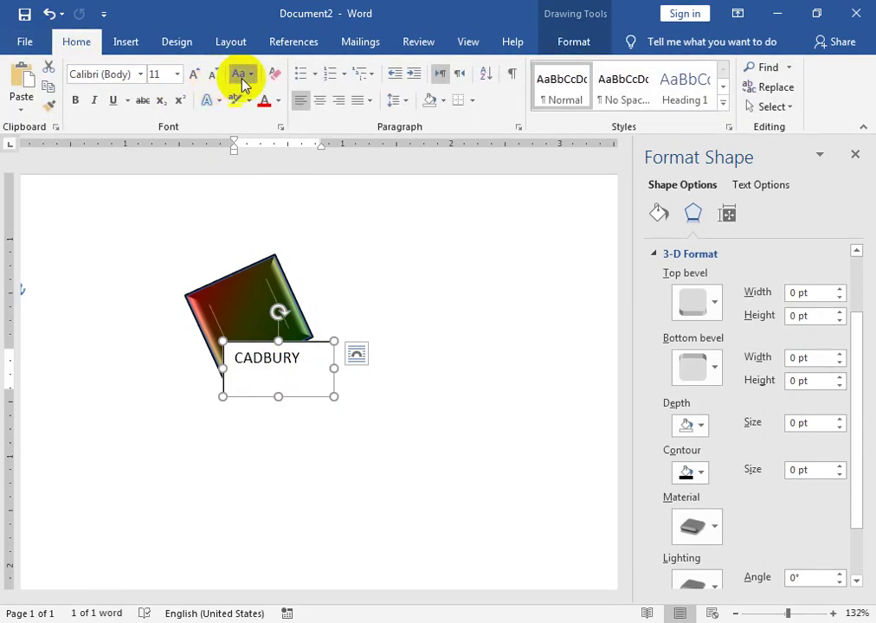
click(240, 76)
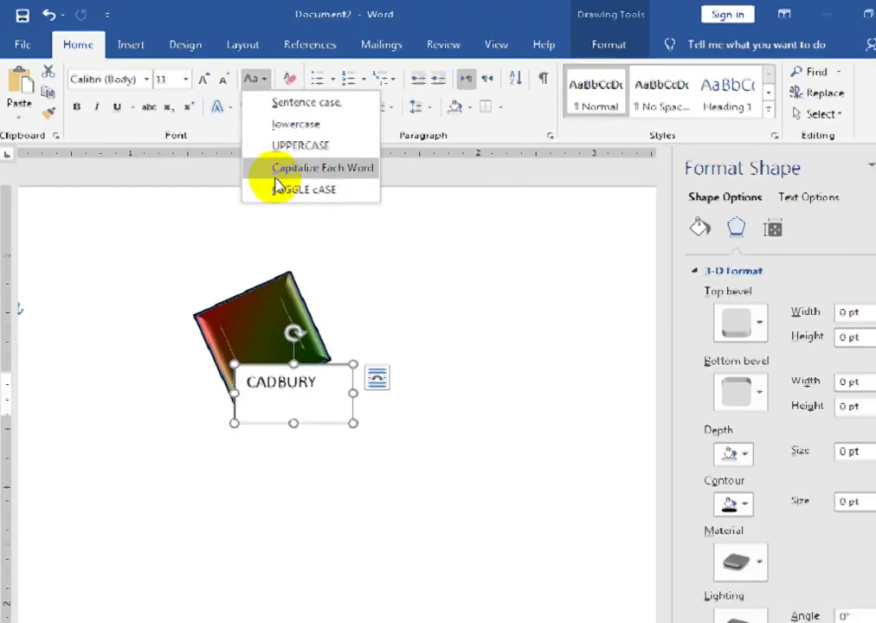
click(479, 334)
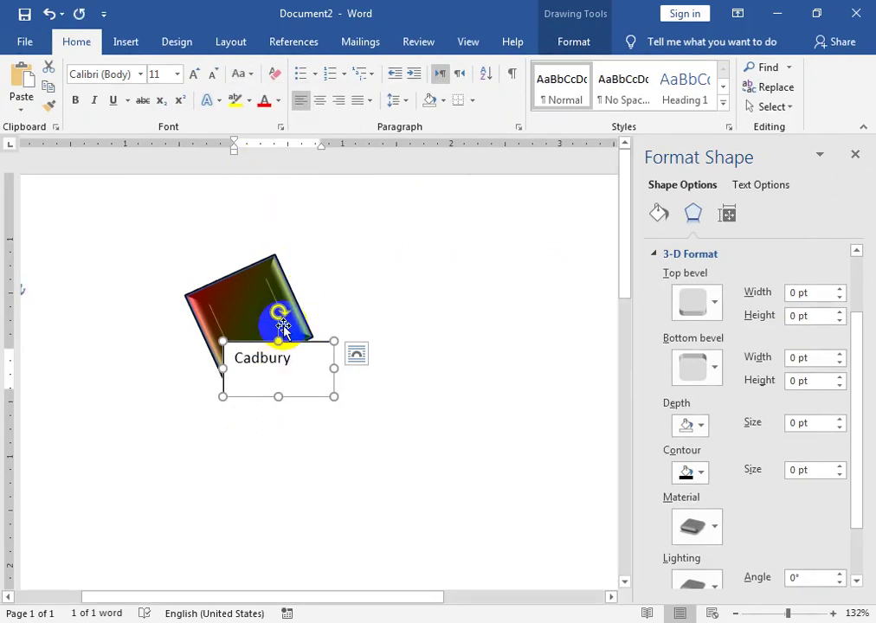
- Nudge the square left and rotate the Cadbury text box about 20° counter-clockwise
drag(289, 313, 264, 310)
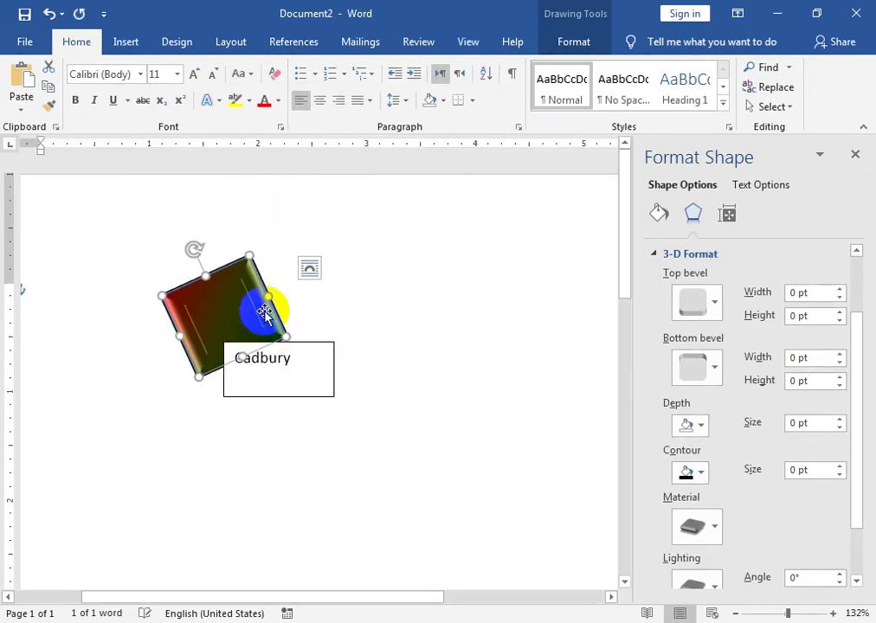
click(316, 349)
mouse_move(280, 321)
mouse_down()
mouse_move(255, 321)
mouse_move(246, 275)
mouse_up()
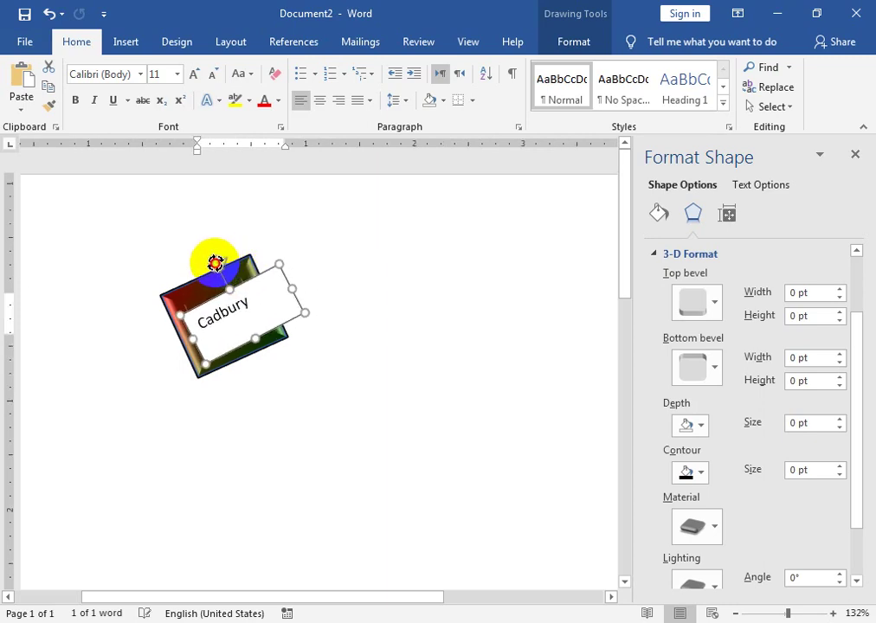
- Give the Cadbury text box No Fill and No Outline
click(215, 262)
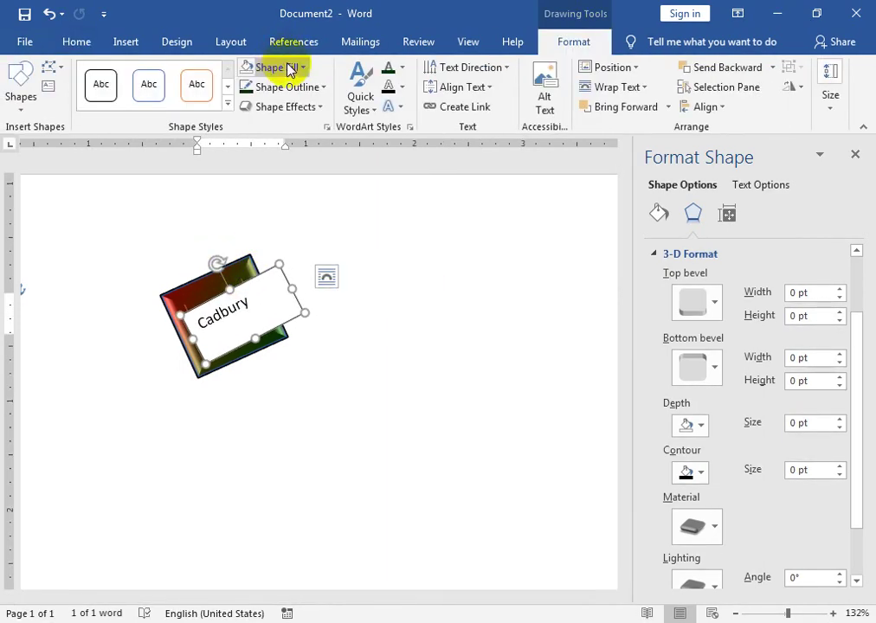
click(289, 67)
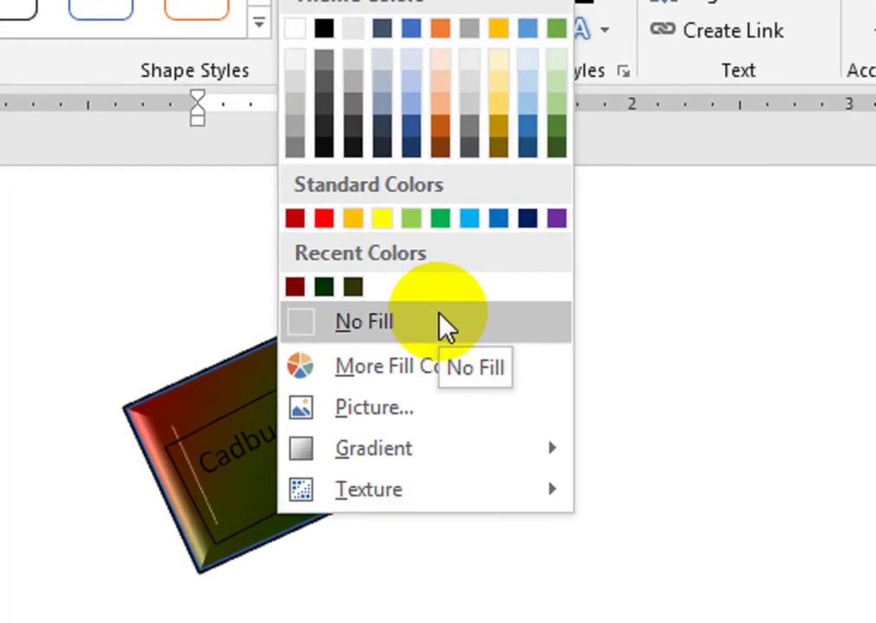
click(319, 253)
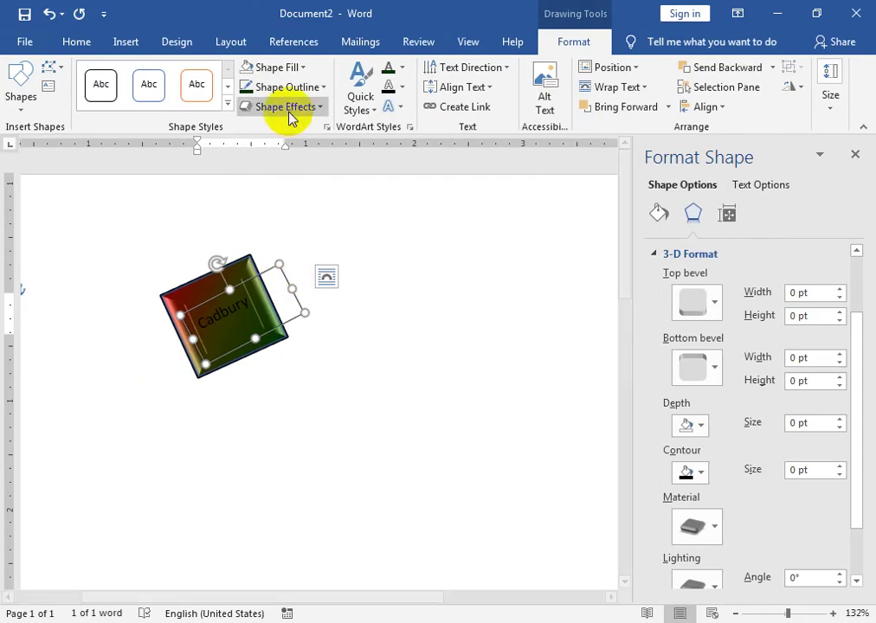
click(288, 87)
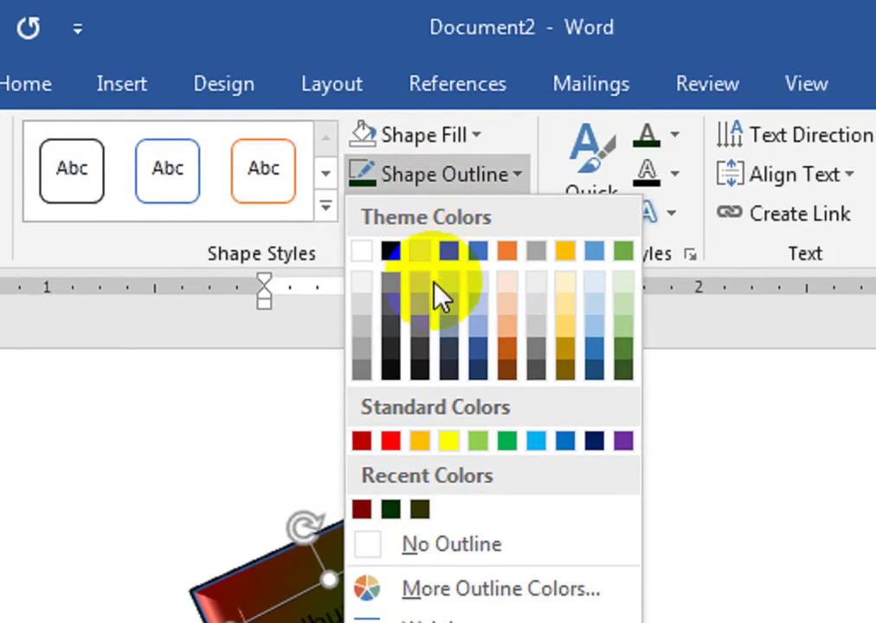
click(289, 147)
click(285, 87)
click(297, 274)
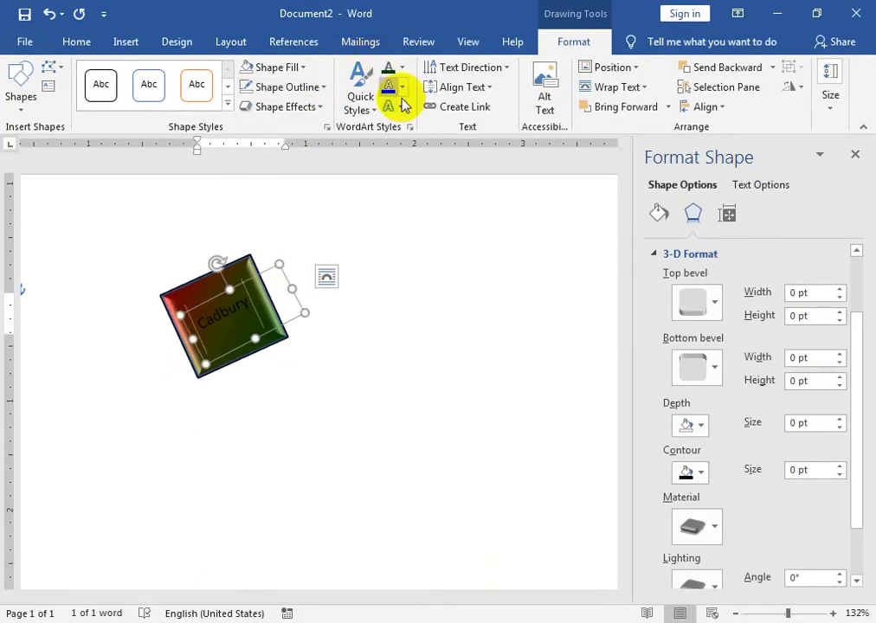
- Colour the Cadbury text light green and rotate the label slightly
click(404, 70)
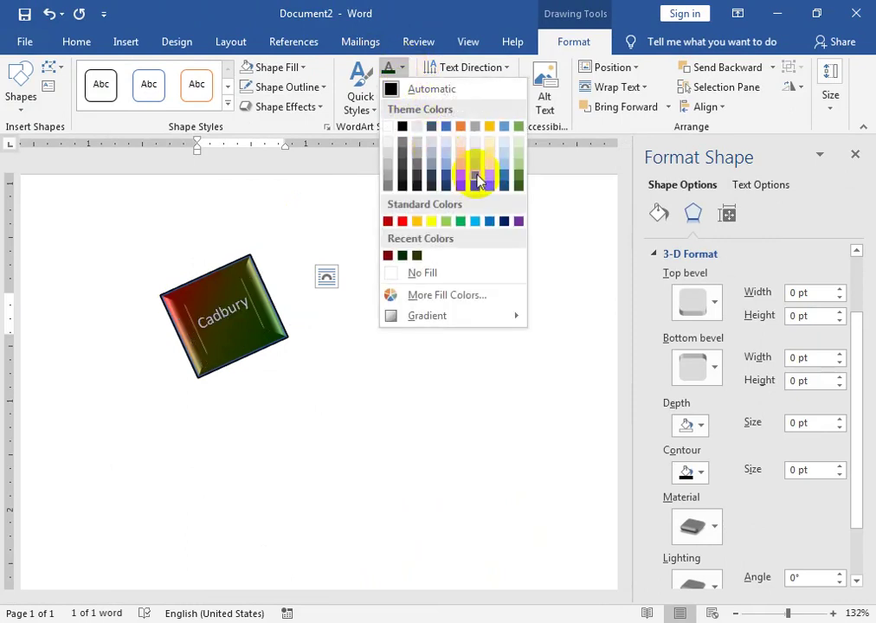
click(520, 164)
click(284, 300)
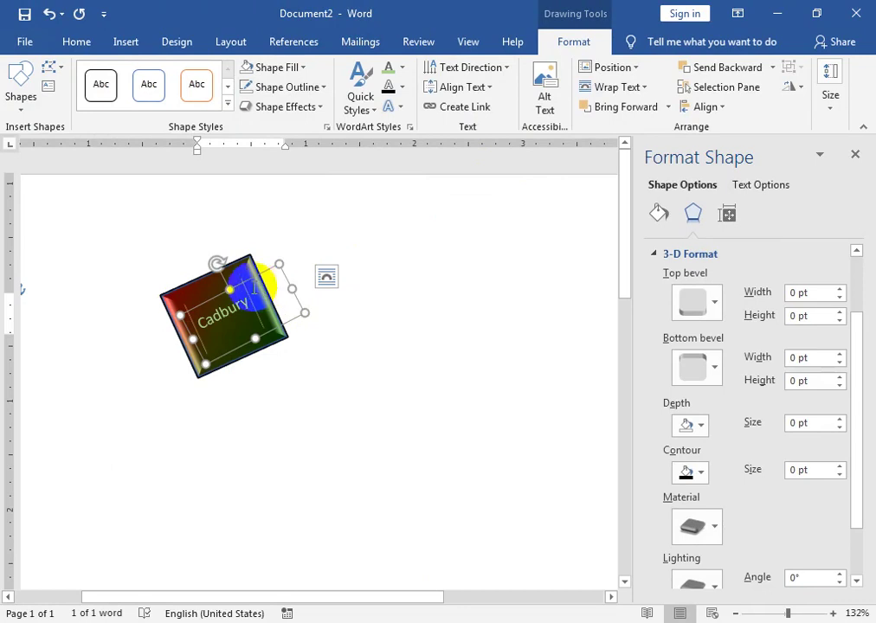
drag(217, 262, 216, 262)
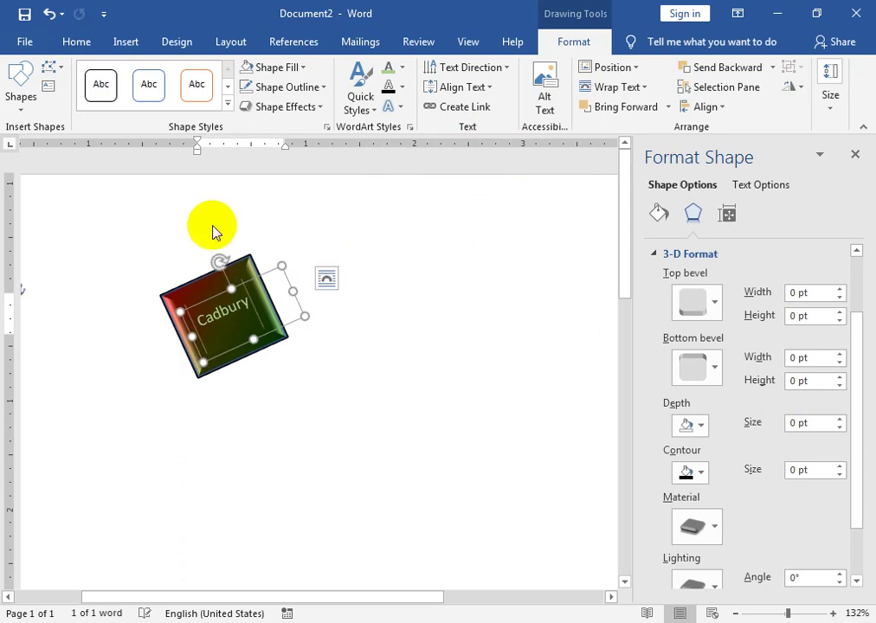
- Change the 'Cadbury' label's font to Mistral
click(87, 43)
click(141, 75)
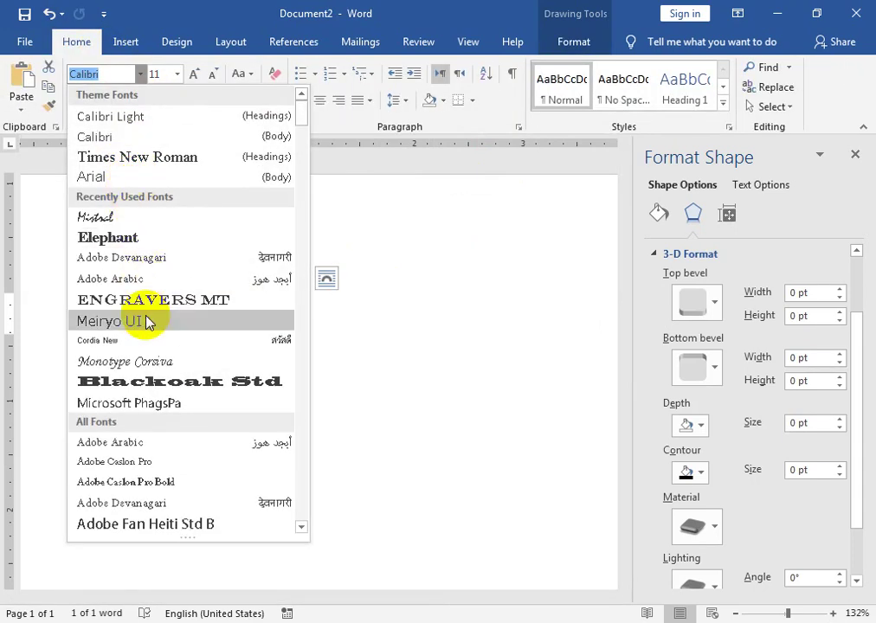
click(138, 220)
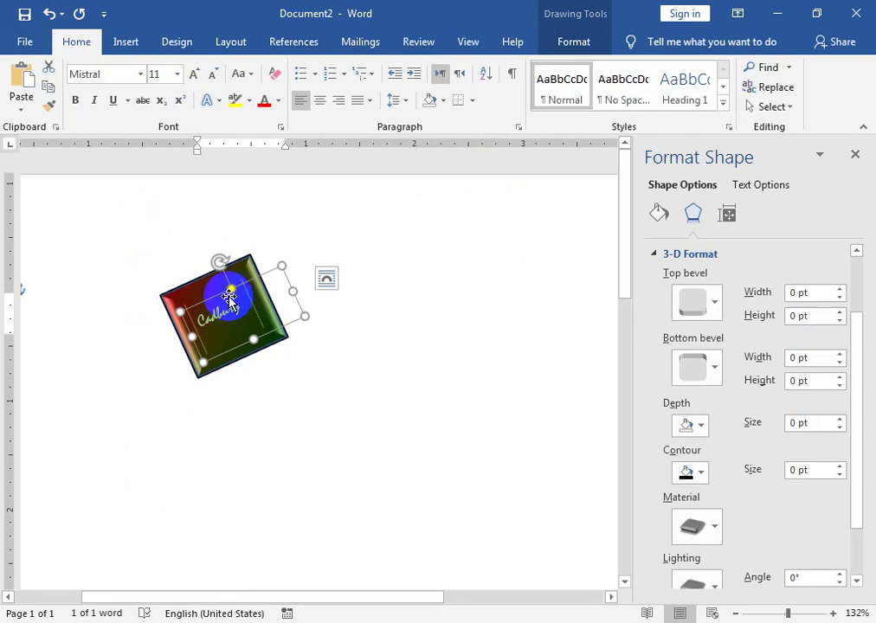
click(140, 74)
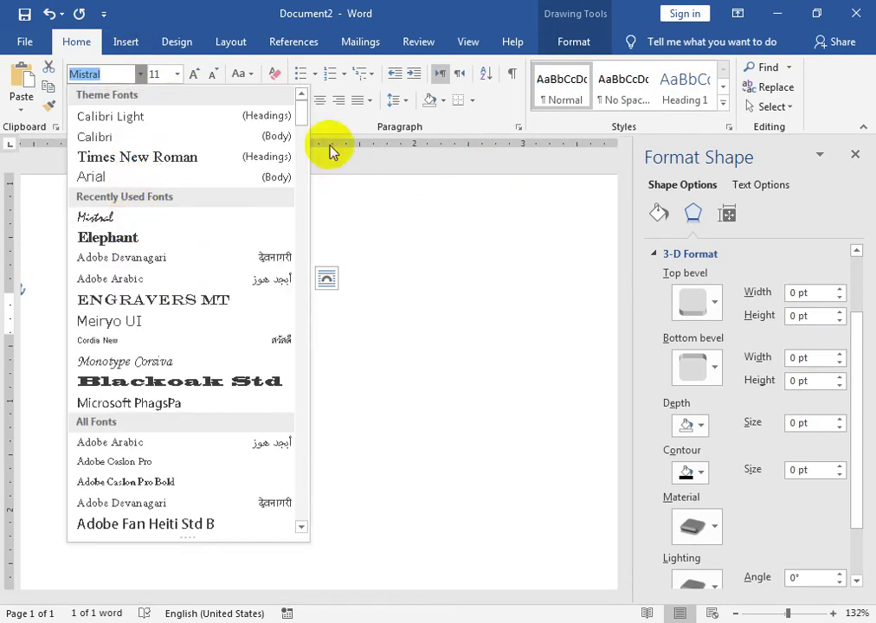
drag(301, 116, 301, 349)
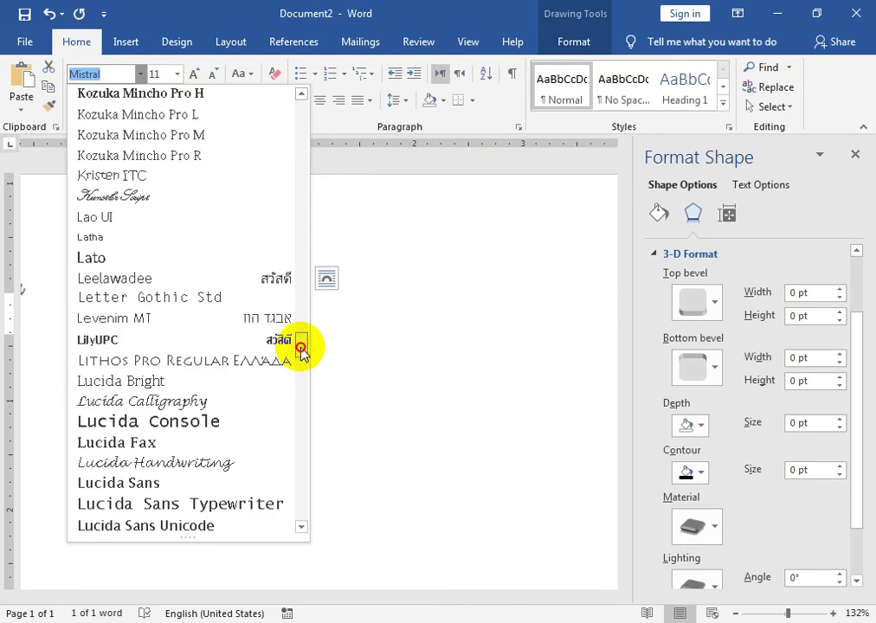
click(342, 131)
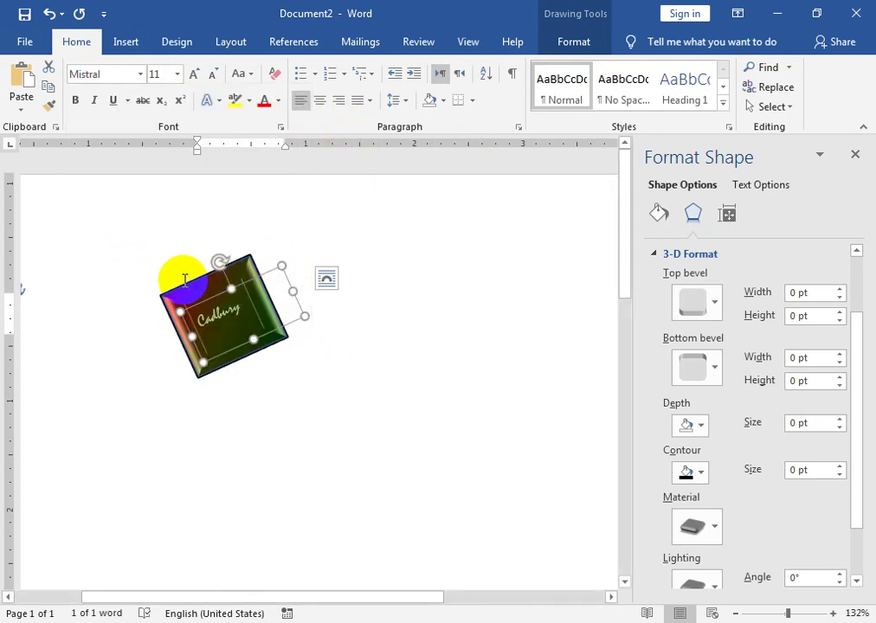
click(216, 290)
- Copy the labelled square and its text box beside the original, then close the Format pane
shift+click(225, 299)
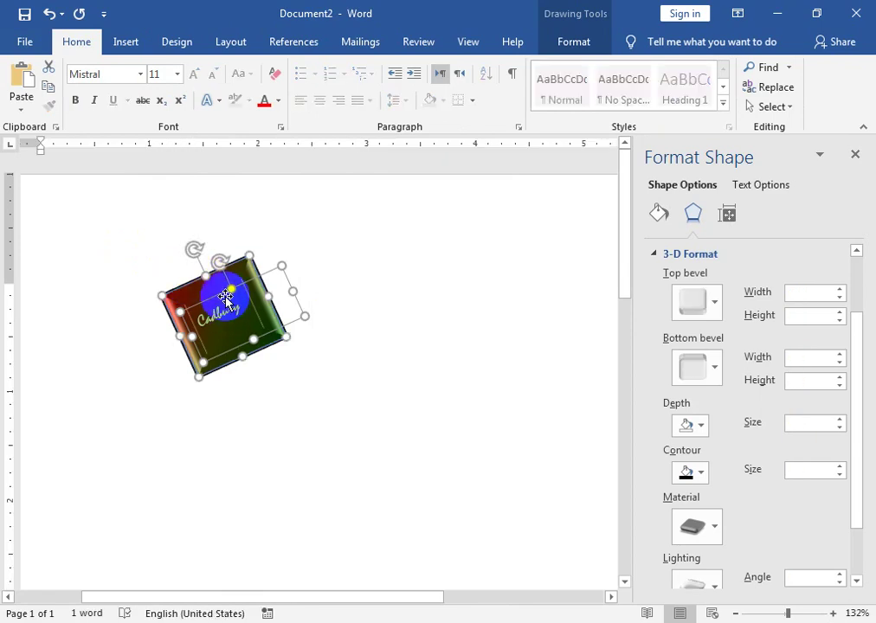
mouse_move(199, 299)
mouse_down()
mouse_move(285, 248)
mouse_move(275, 296)
mouse_up()
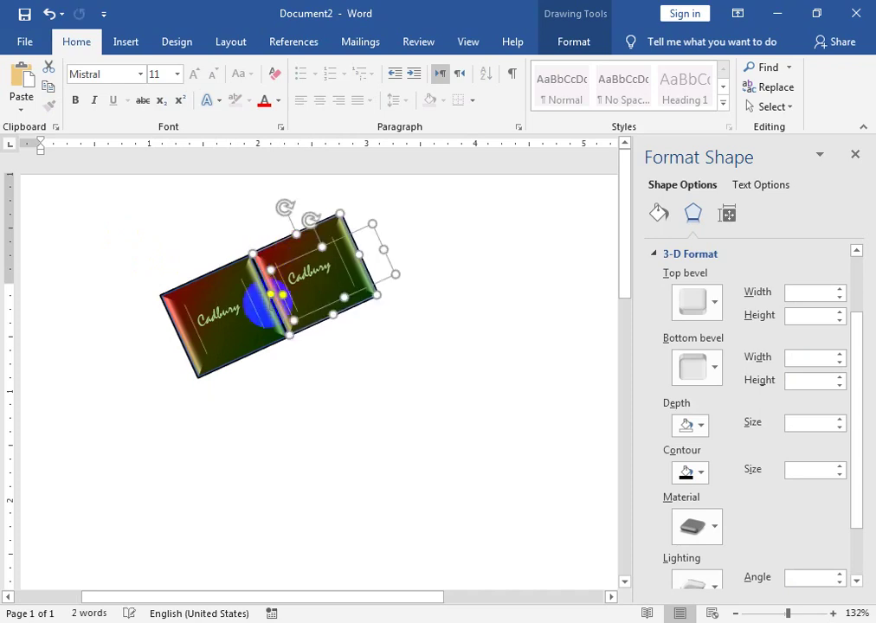
click(305, 331)
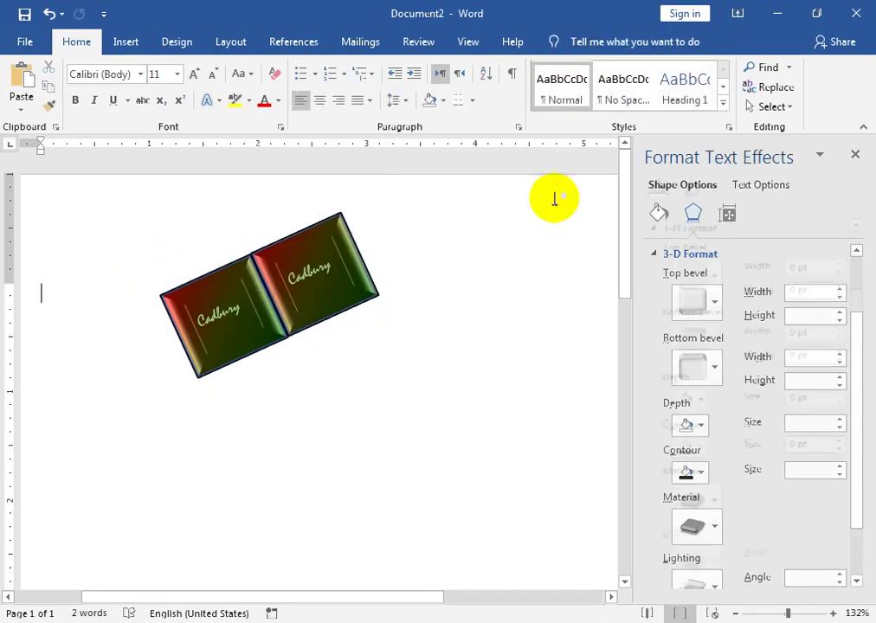
click(855, 155)
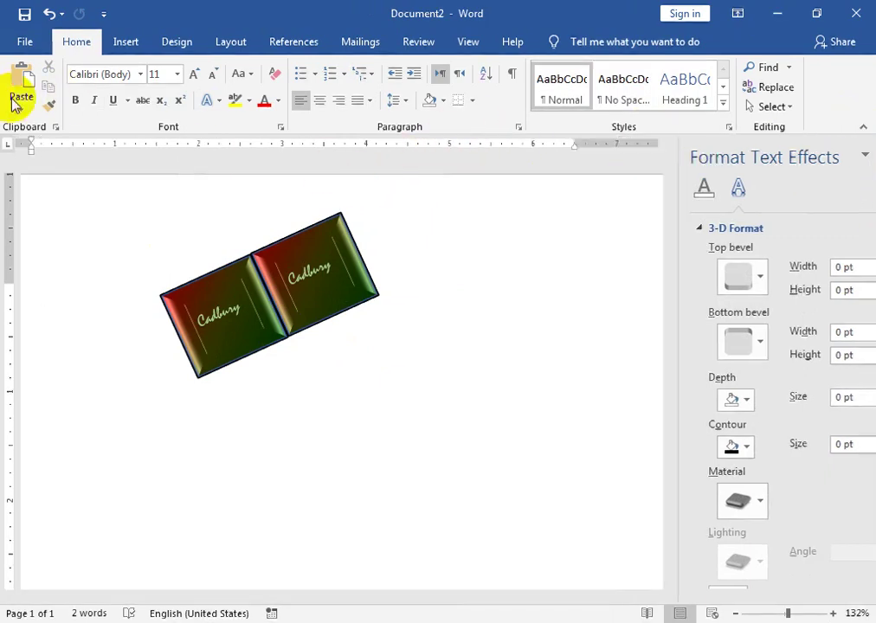
click(773, 107)
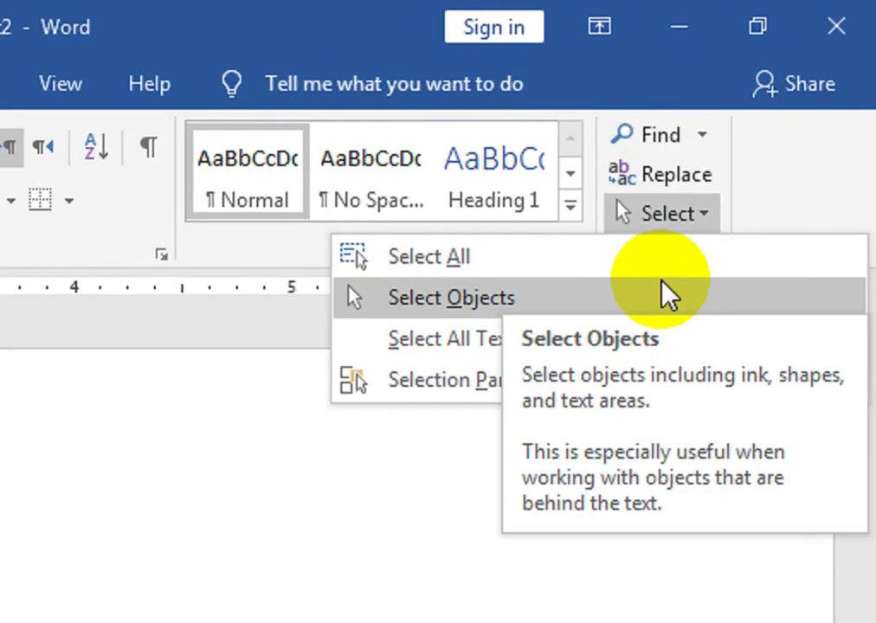
- Move the two labelled squares lower and duplicate the pair to make a four-piece row
click(770, 148)
drag(86, 201, 415, 408)
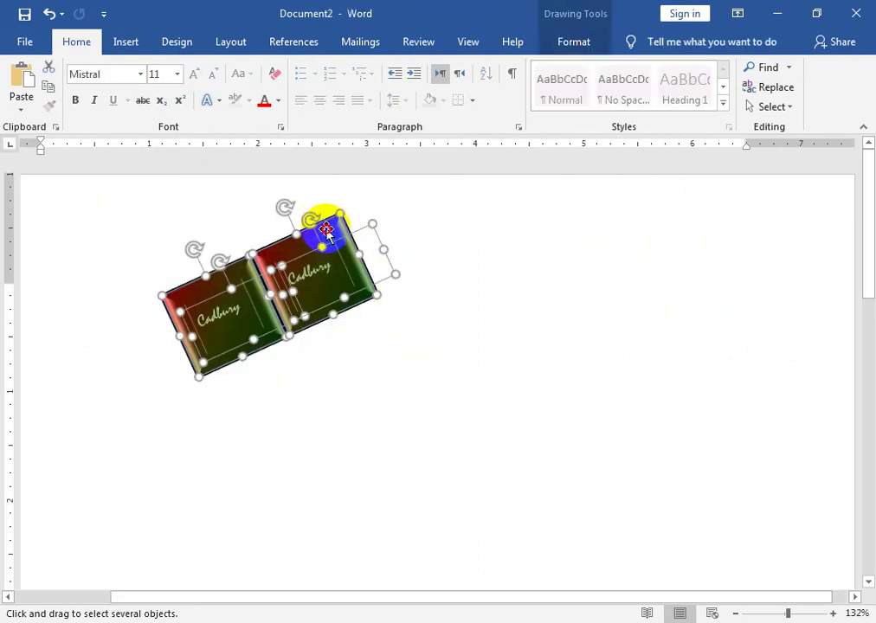
drag(326, 230, 311, 349)
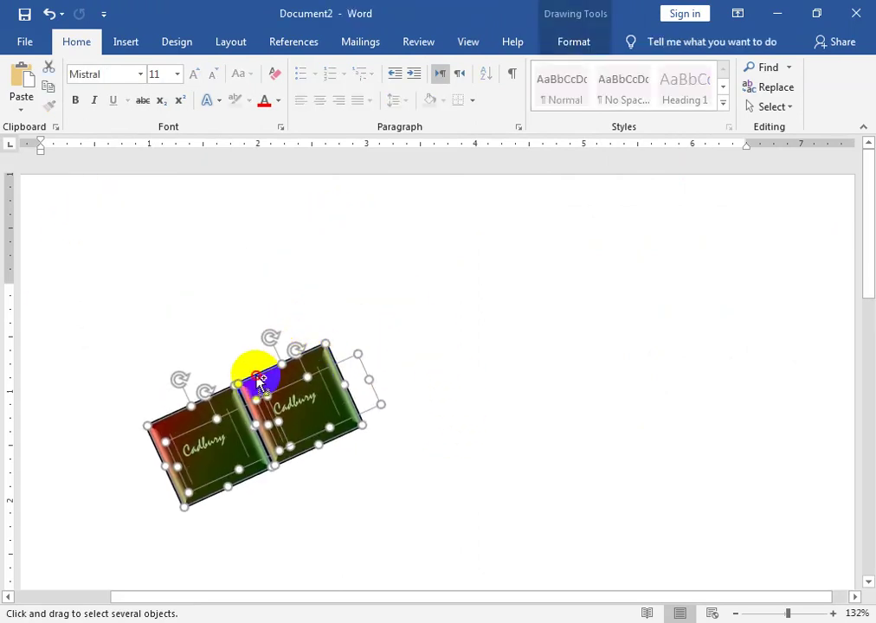
drag(259, 381, 422, 295)
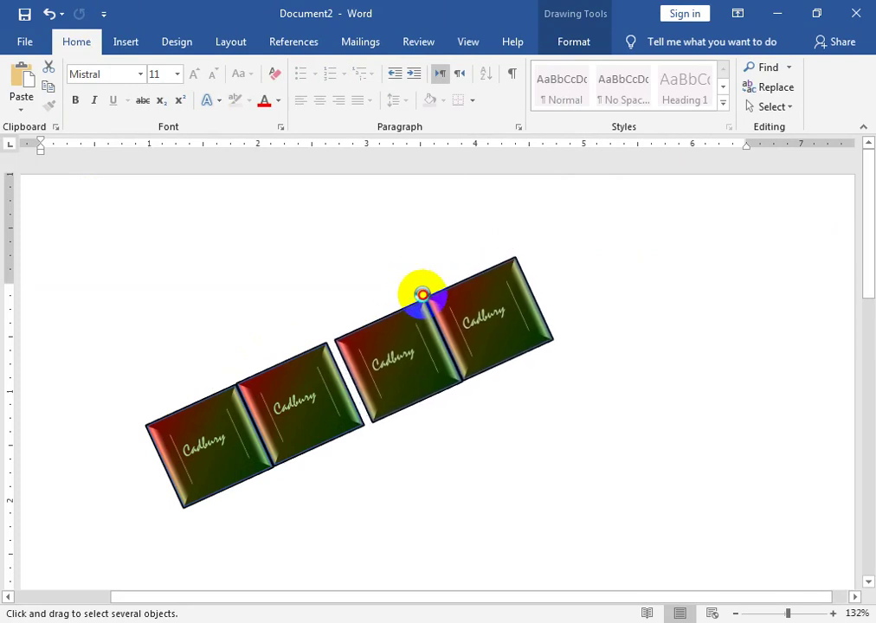
drag(421, 295, 421, 294)
key(ctrl+z)
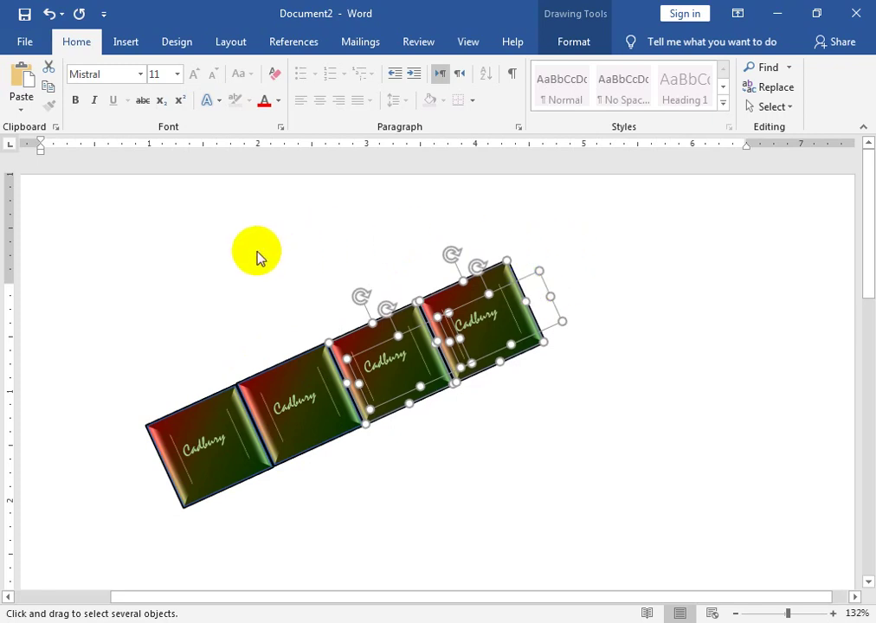
- With Select Objects on, marquee-select all four Cadbury pieces and their text boxes
click(253, 409)
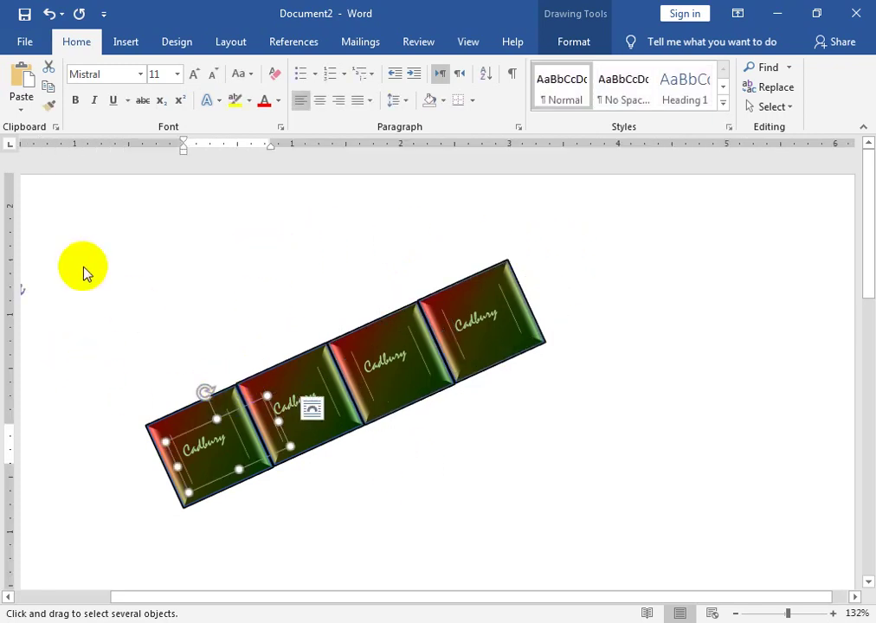
click(775, 108)
click(690, 148)
click(770, 107)
click(701, 148)
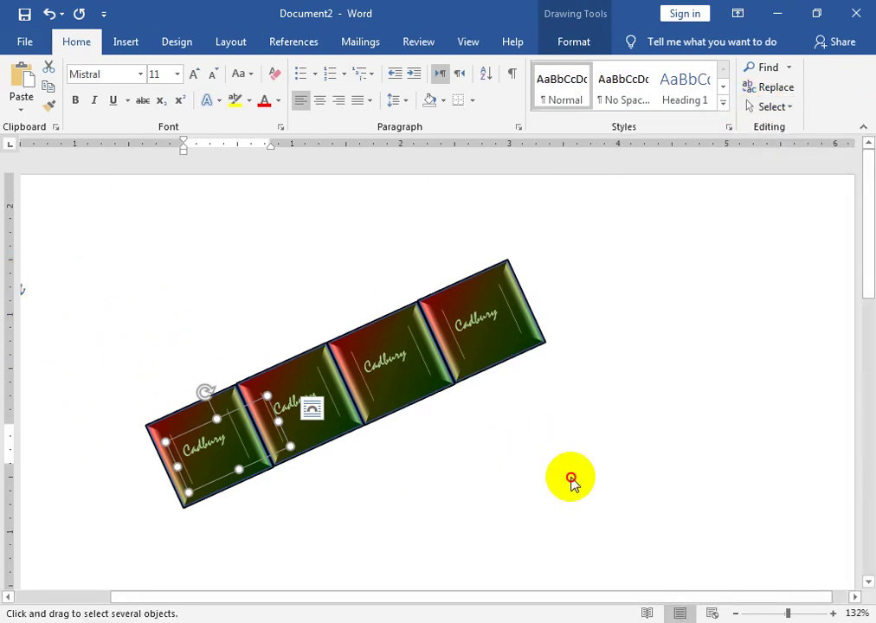
mouse_move(96, 297)
mouse_down()
mouse_move(794, 613)
mouse_move(790, 565)
mouse_up()
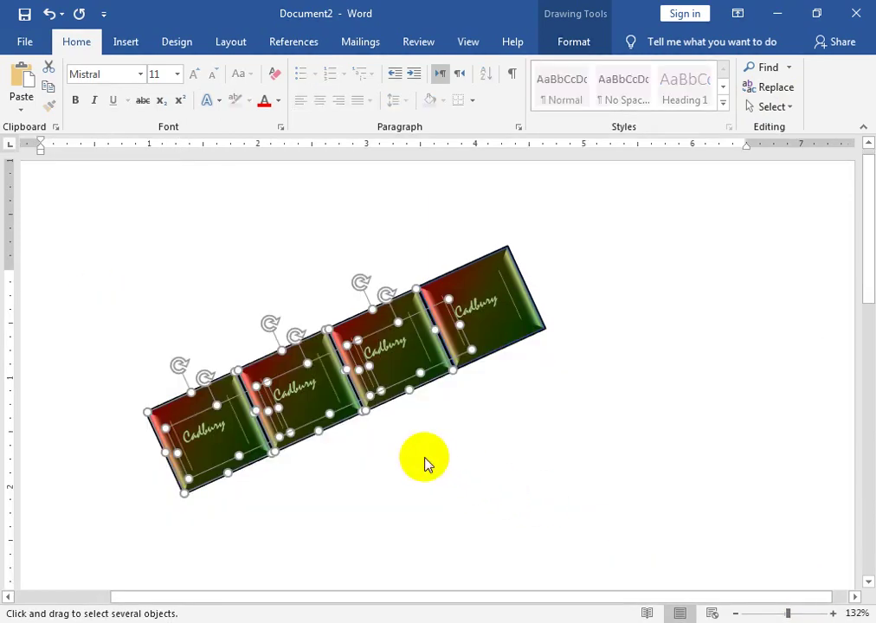
mouse_move(68, 279)
mouse_down()
mouse_move(458, 427)
mouse_move(180, 385)
mouse_up()
mouse_move(72, 252)
mouse_down()
mouse_move(543, 489)
mouse_move(747, 567)
mouse_move(740, 563)
mouse_up()
drag(75, 224, 603, 519)
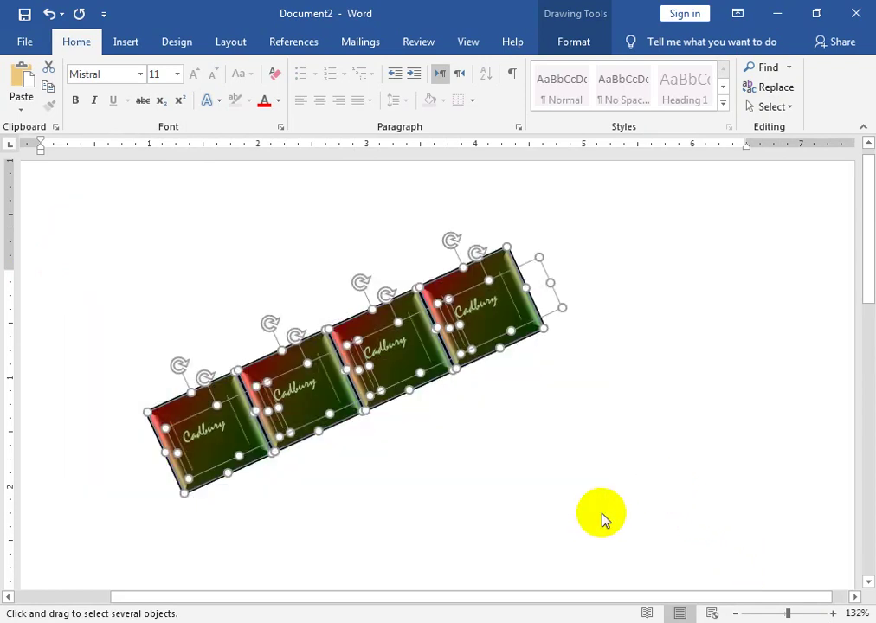
- Duplicate the four-piece row directly below the original row
mouse_move(451, 300)
mouse_down()
mouse_move(467, 357)
mouse_move(479, 359)
mouse_up()
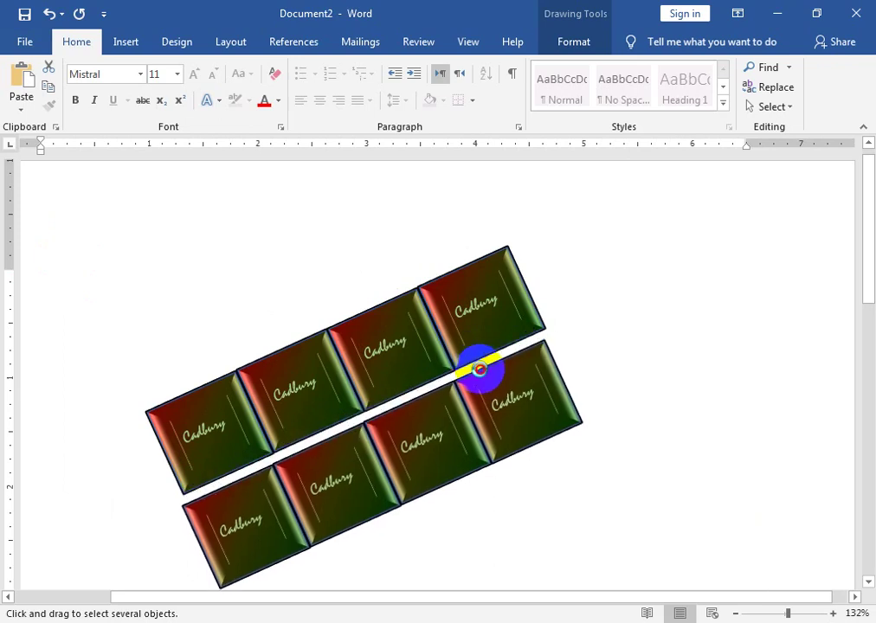
drag(479, 359, 482, 361)
click(232, 416)
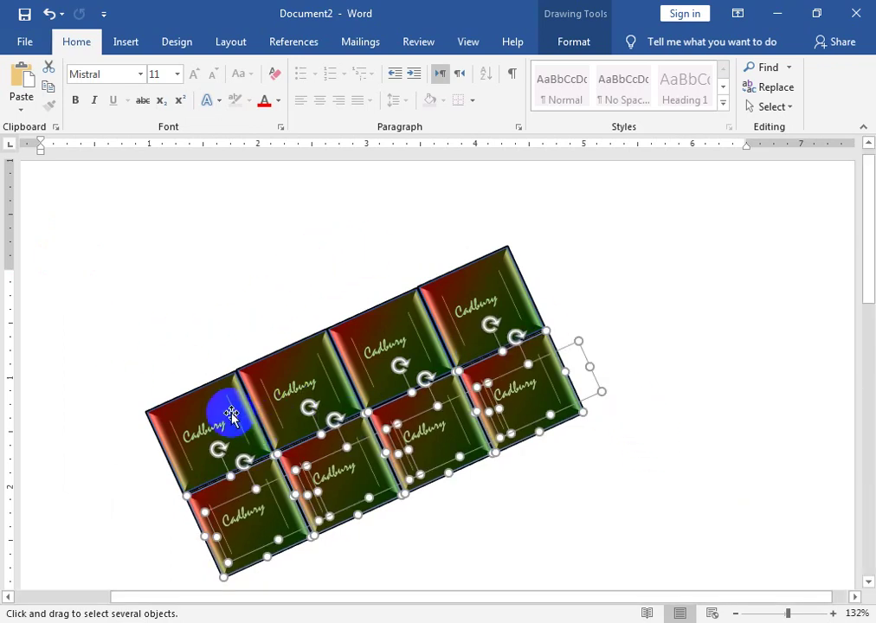
drag(115, 337, 294, 404)
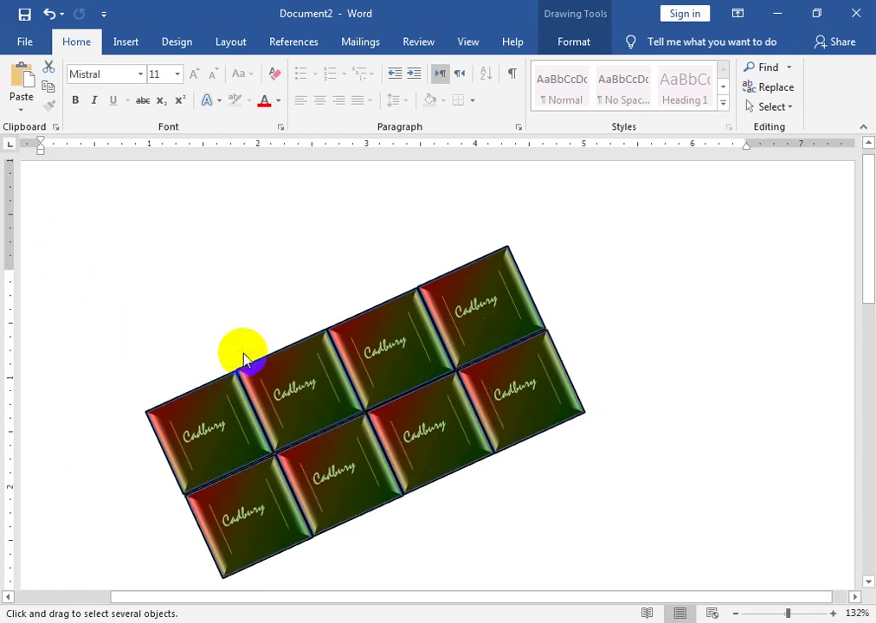
click(255, 387)
- Select both rows and copy the eight-piece block below to form four rows
drag(93, 327, 601, 544)
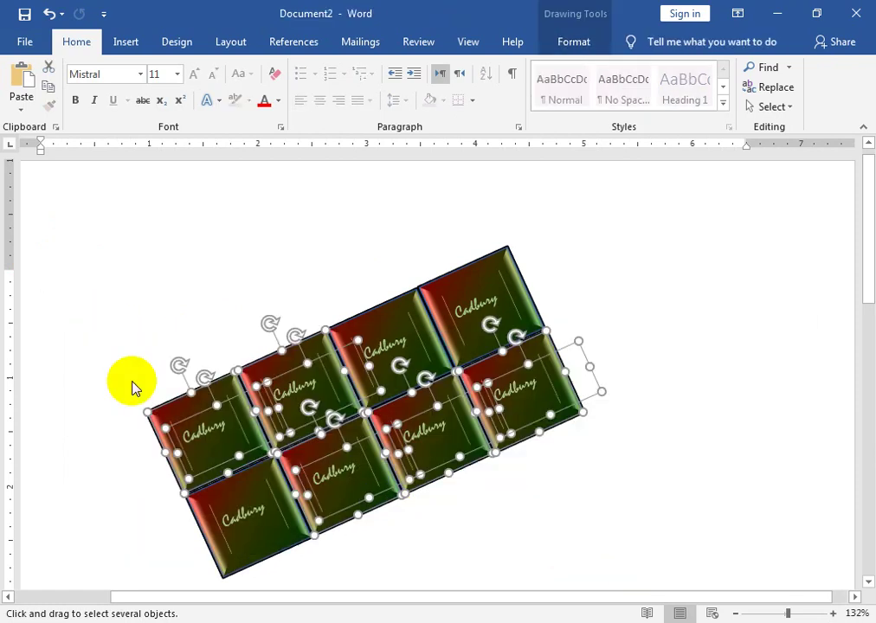
drag(80, 294, 387, 405)
mouse_move(54, 194)
mouse_down()
mouse_move(243, 373)
mouse_move(690, 588)
mouse_up()
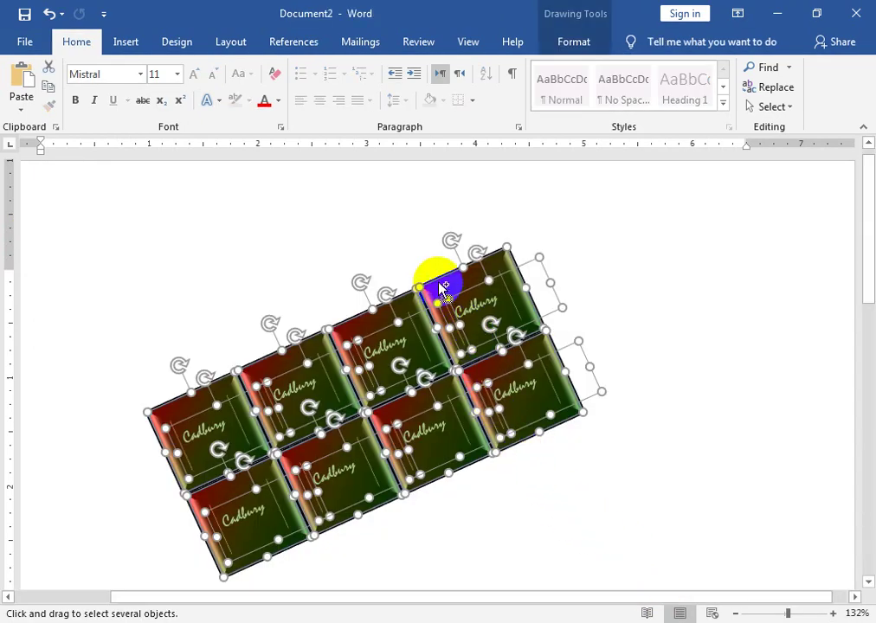
drag(443, 288, 525, 475)
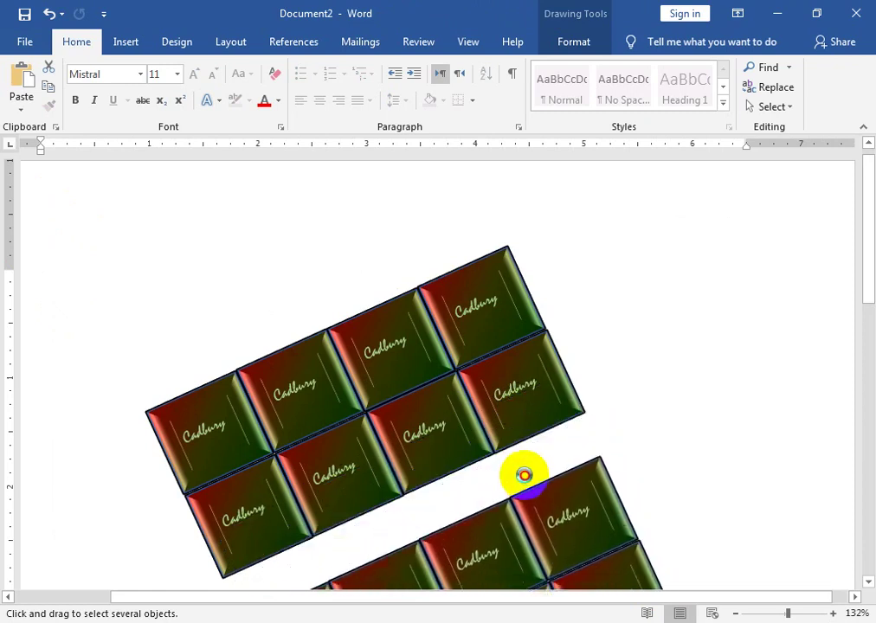
drag(525, 475, 509, 441)
- Turn off Select Objects and clear the shape selection
scroll(573, 385, down, 5)
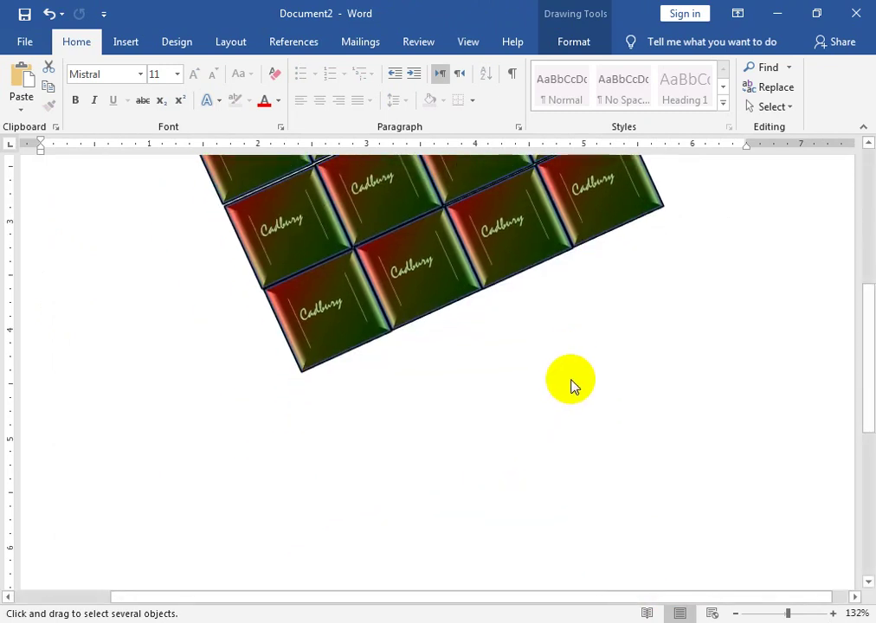
drag(870, 337, 872, 264)
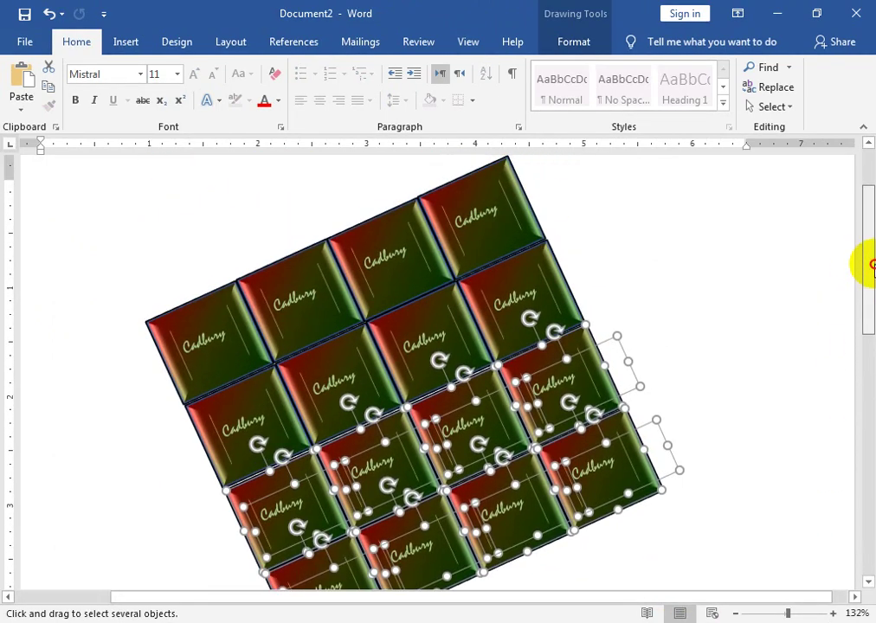
click(459, 316)
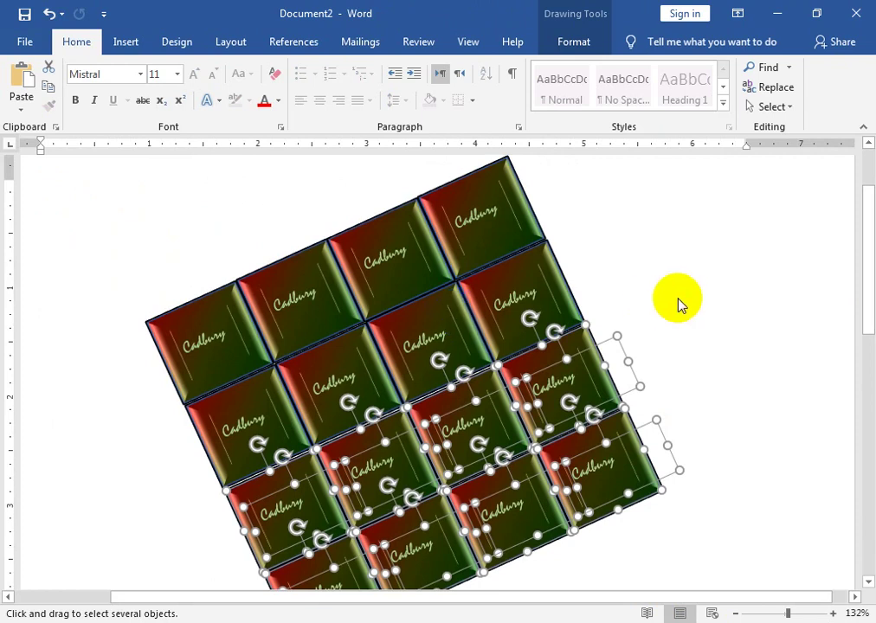
click(783, 107)
click(724, 151)
click(739, 241)
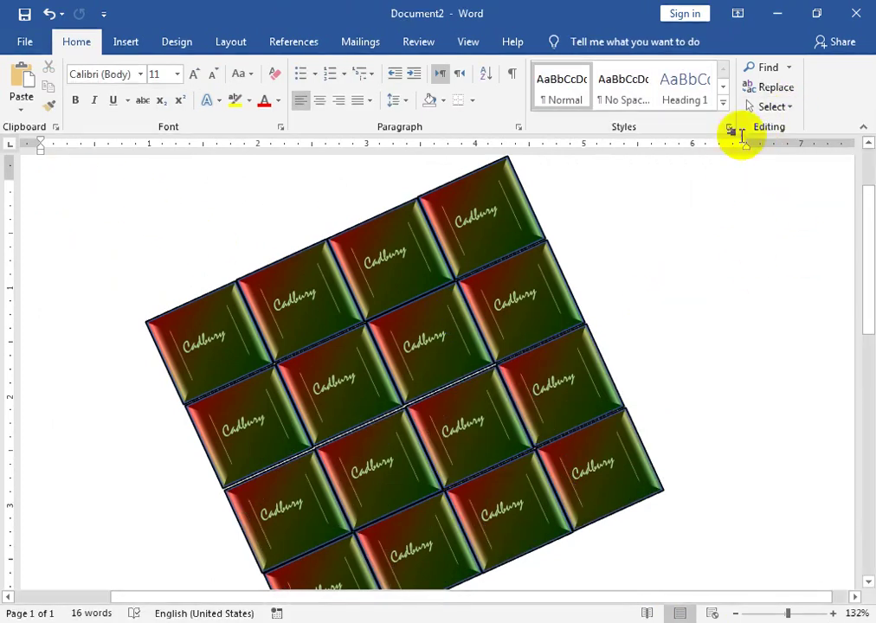
click(766, 107)
click(742, 148)
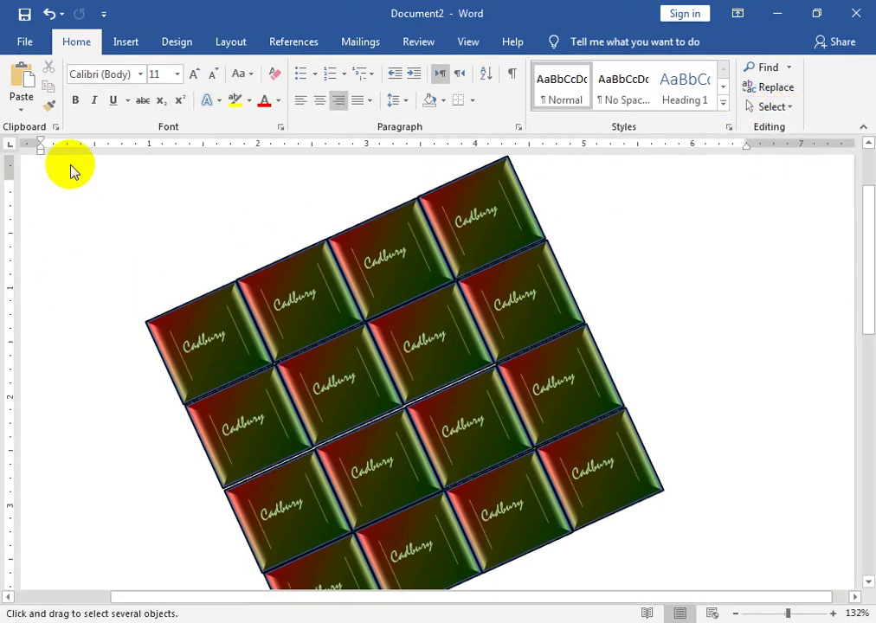
- Zoom out to 87% and scroll to show the whole sixteen-piece grid
click(196, 232)
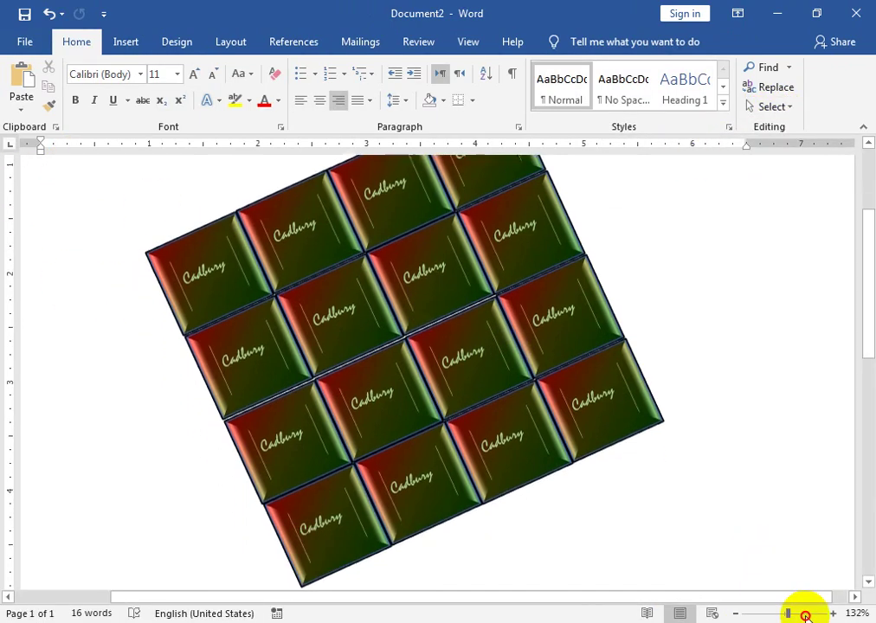
drag(196, 232, 786, 559)
drag(869, 345, 869, 339)
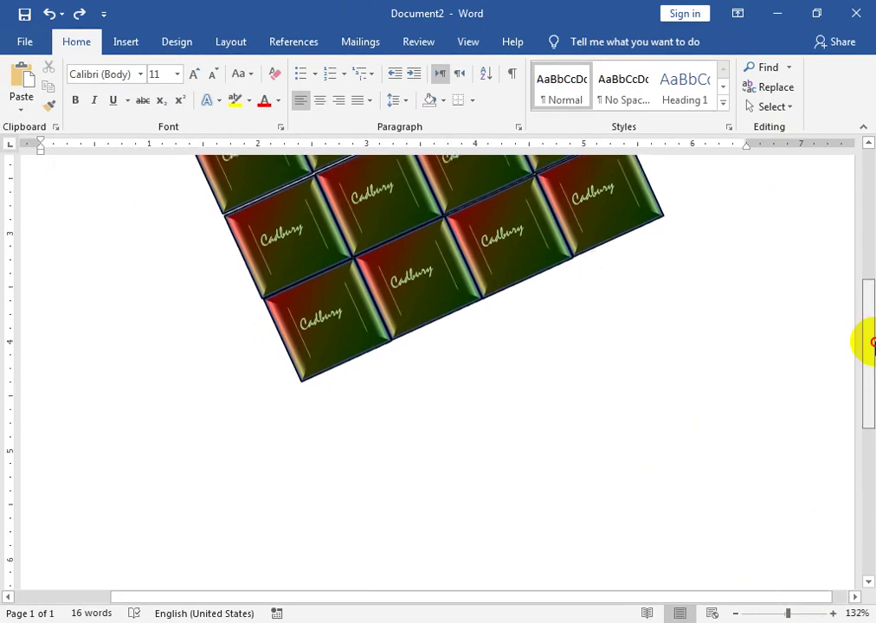
drag(788, 612, 778, 612)
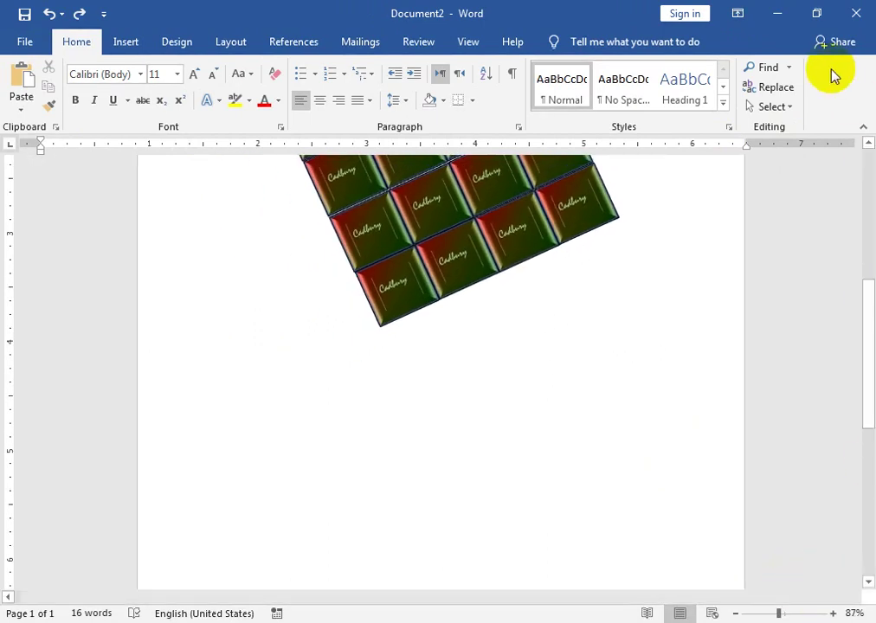
drag(868, 345, 868, 164)
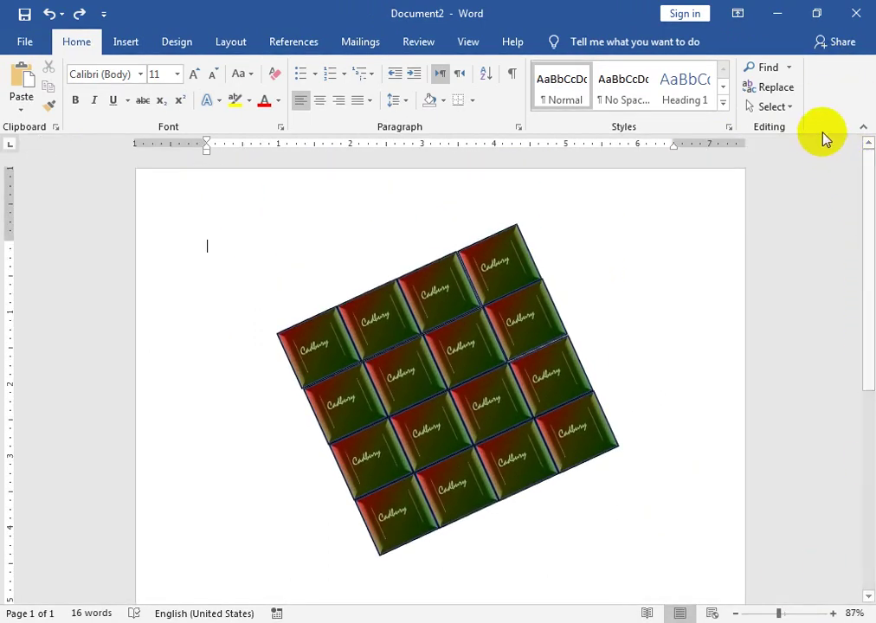
click(777, 107)
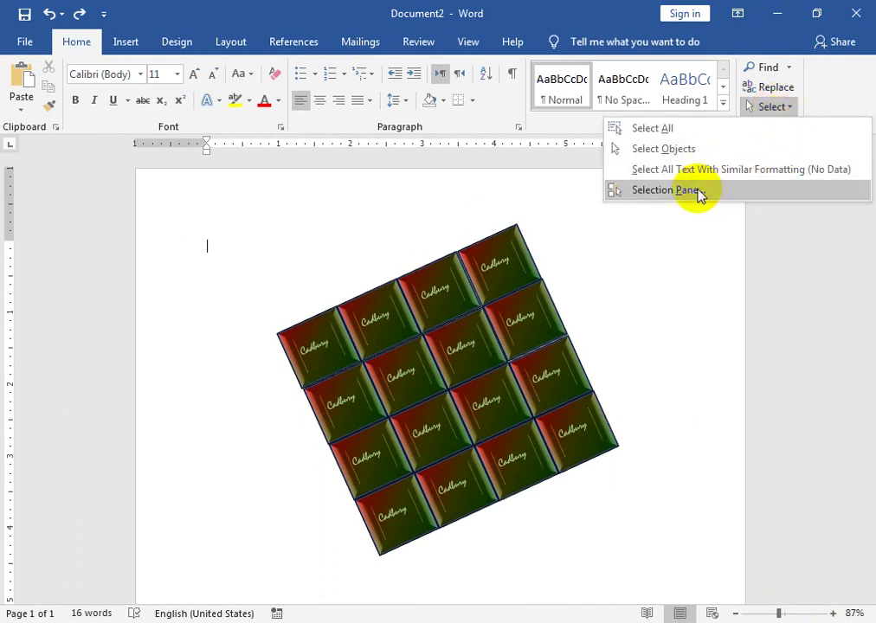
- In the Selection Pane, Ctrl-select the Rectangle and Text Box entries up the list
click(698, 192)
click(823, 253)
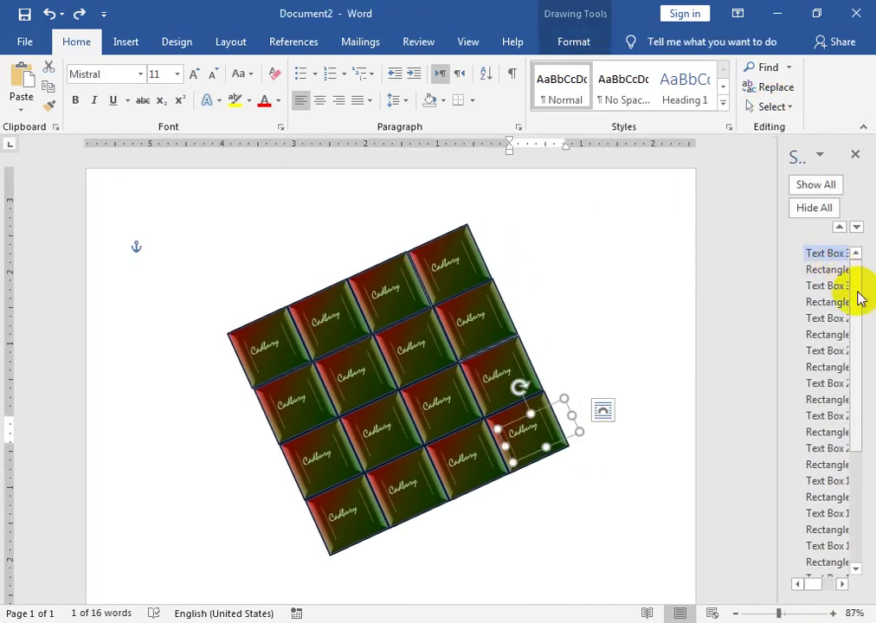
drag(856, 293, 867, 470)
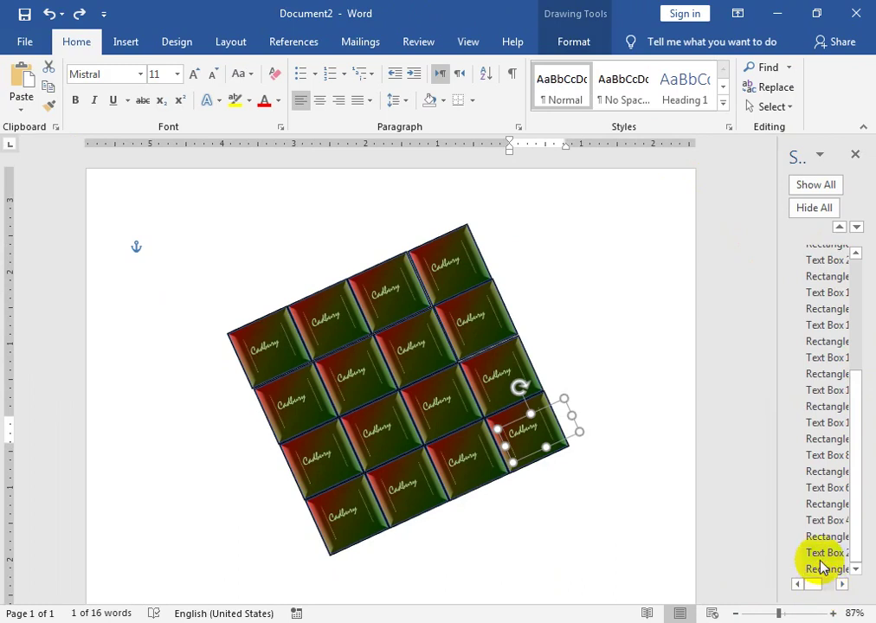
click(822, 567)
ctrl+click(817, 552)
ctrl+click(818, 537)
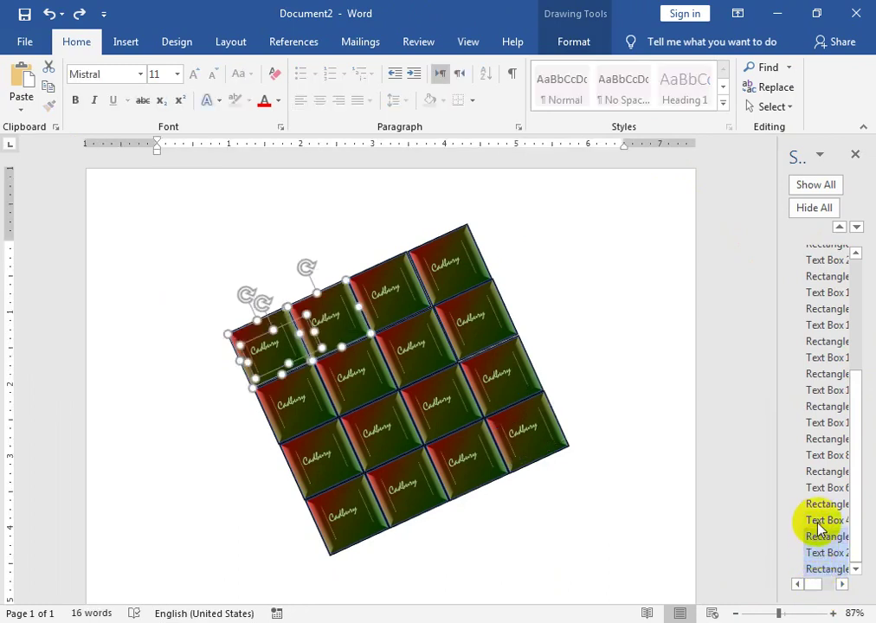
ctrl+click(819, 520)
ctrl+click(821, 504)
ctrl+click(825, 487)
ctrl+click(825, 475)
ctrl+click(827, 457)
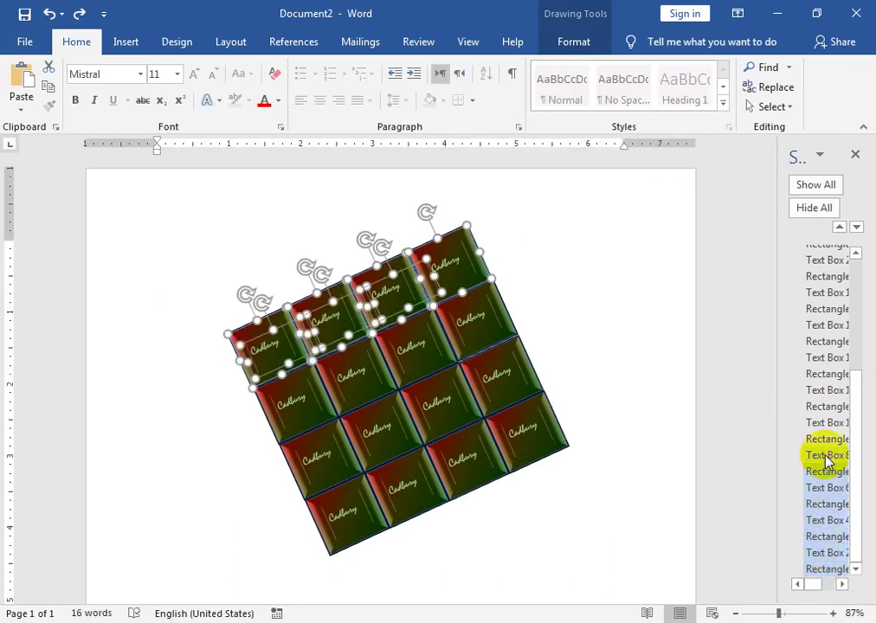
ctrl+click(825, 440)
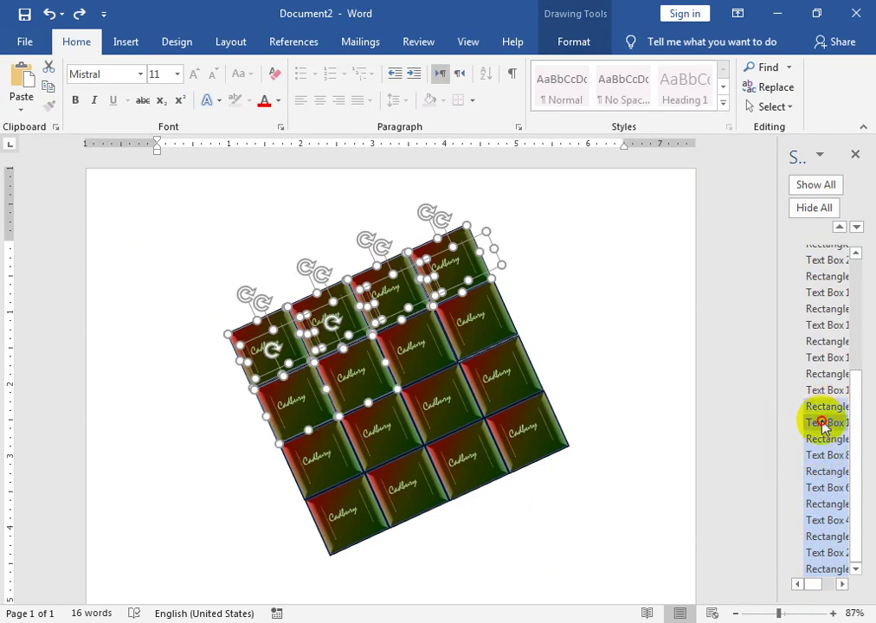
ctrl+click(823, 424)
ctrl+click(824, 378)
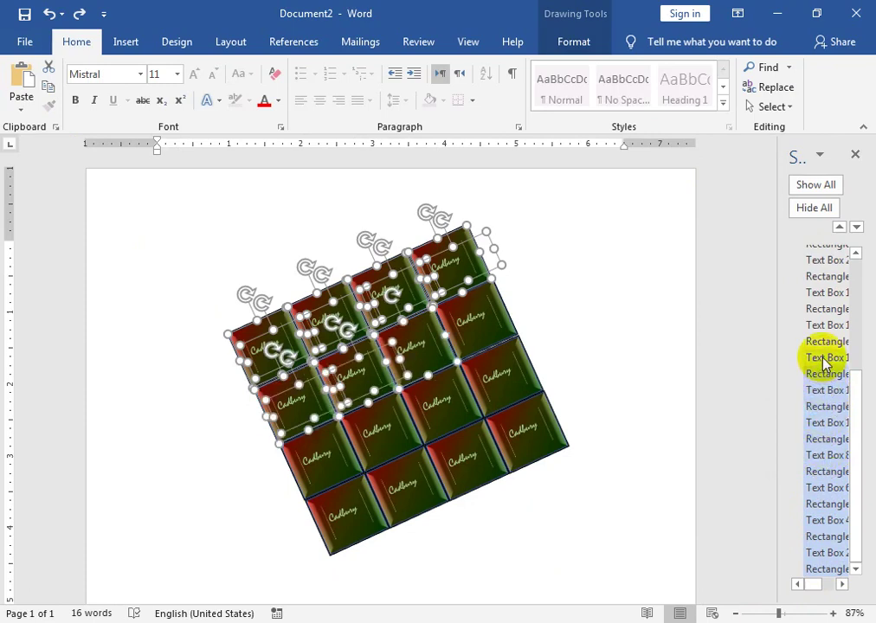
ctrl+click(814, 342)
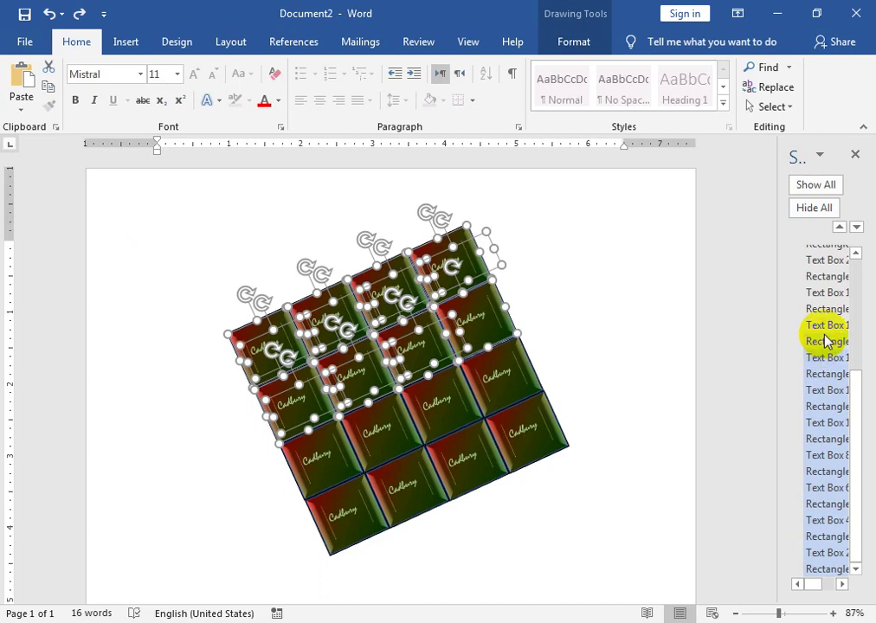
ctrl+click(809, 325)
ctrl+click(810, 309)
ctrl+click(825, 293)
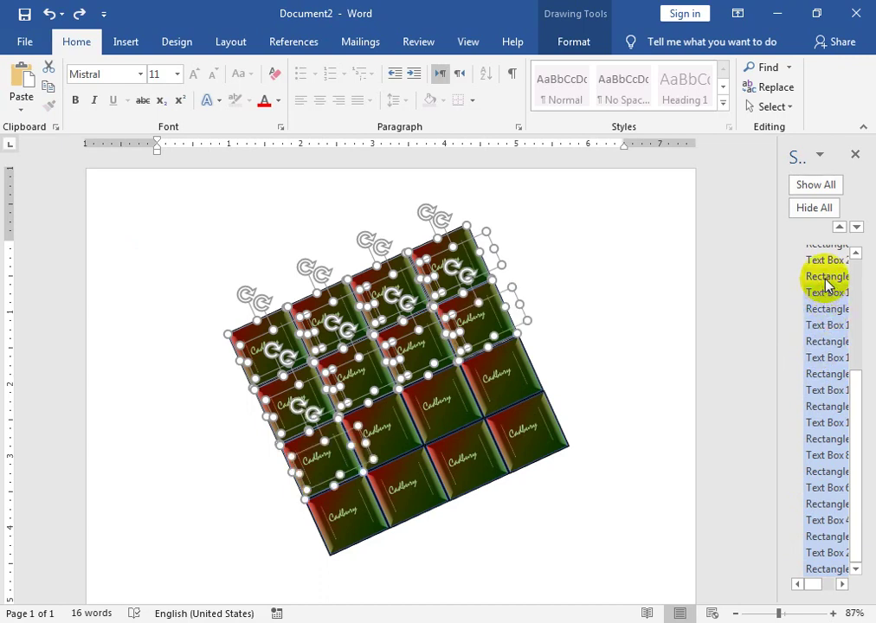
ctrl+click(827, 276)
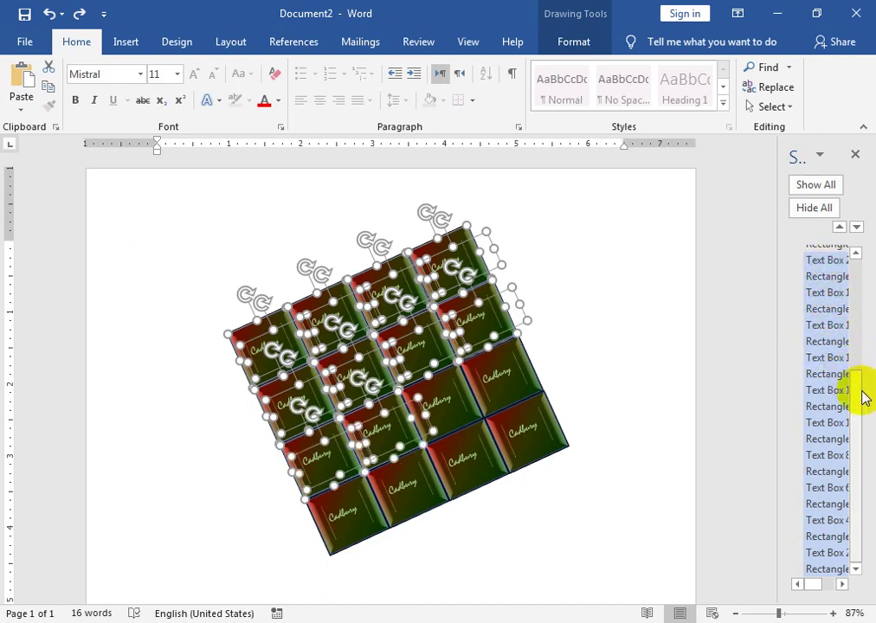
- Add the remaining rectangle and text box entries until every piece is selected
drag(860, 389, 863, 318)
drag(866, 282, 865, 276)
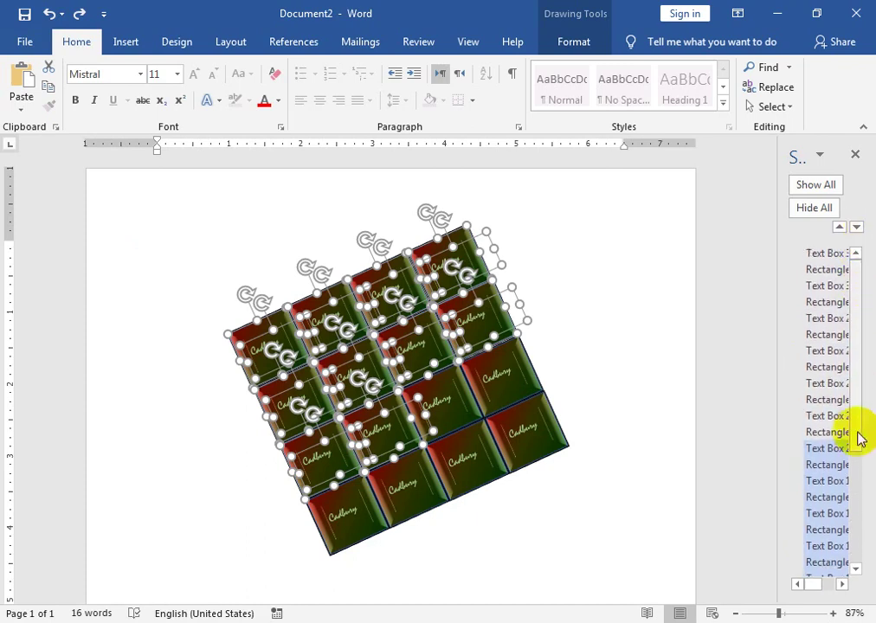
ctrl+click(823, 432)
ctrl+click(826, 415)
ctrl+click(829, 400)
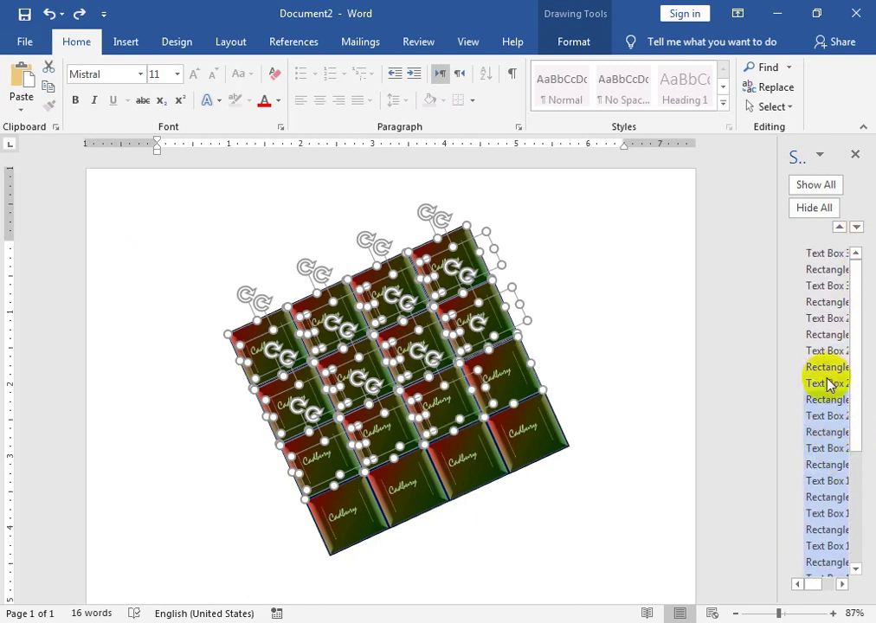
ctrl+click(826, 369)
ctrl+click(828, 335)
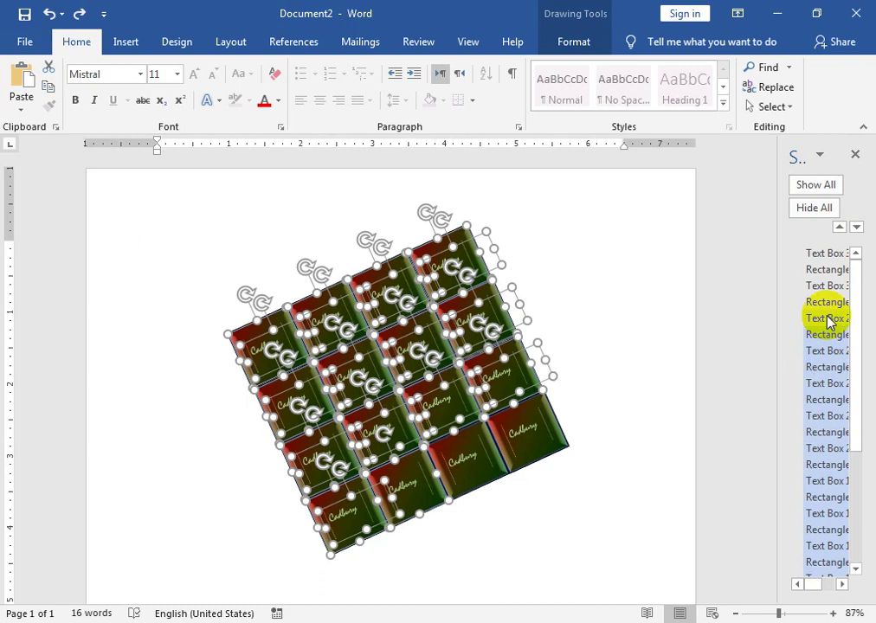
ctrl+click(828, 285)
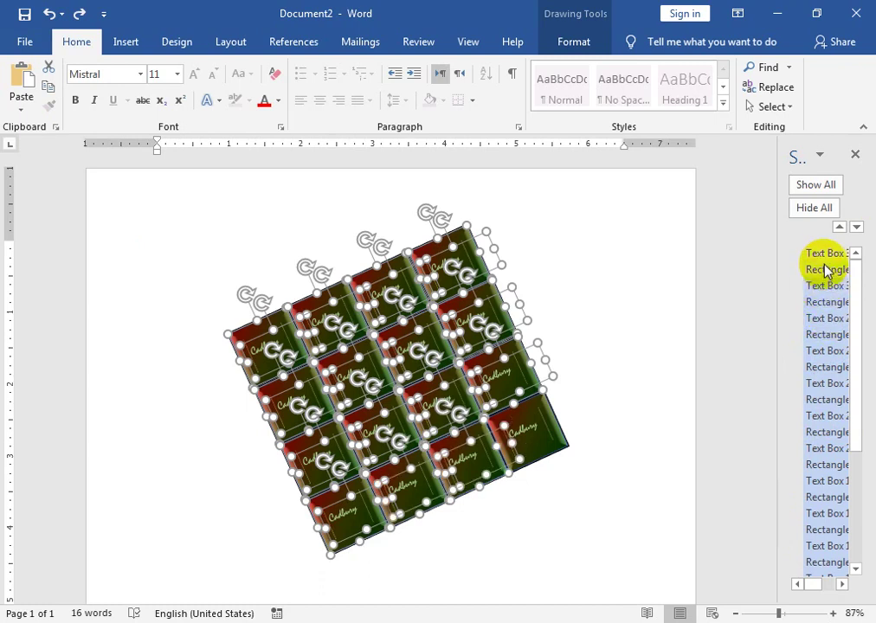
ctrl+click(822, 254)
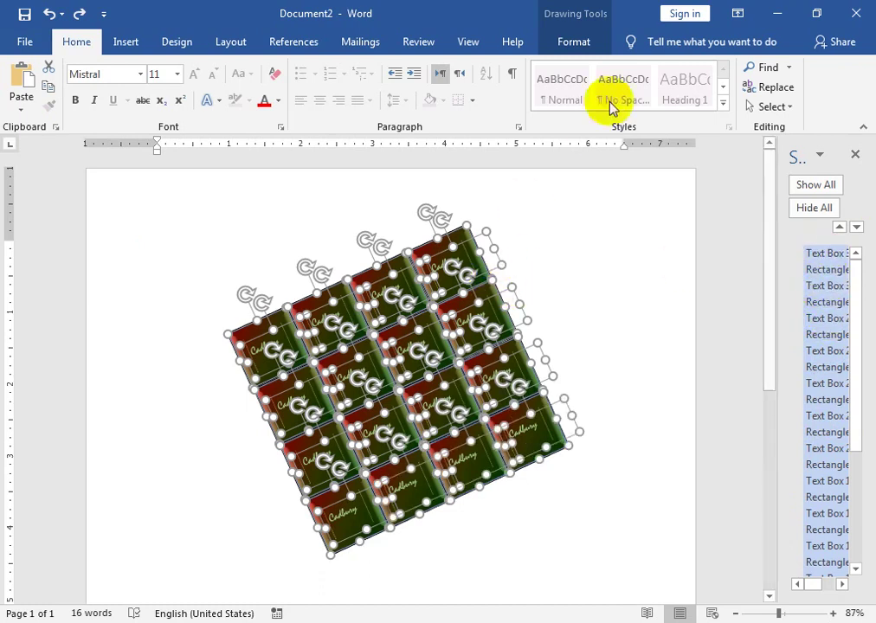
click(575, 43)
- Group all selected chocolate pieces and labels into one object, Group 33
click(798, 86)
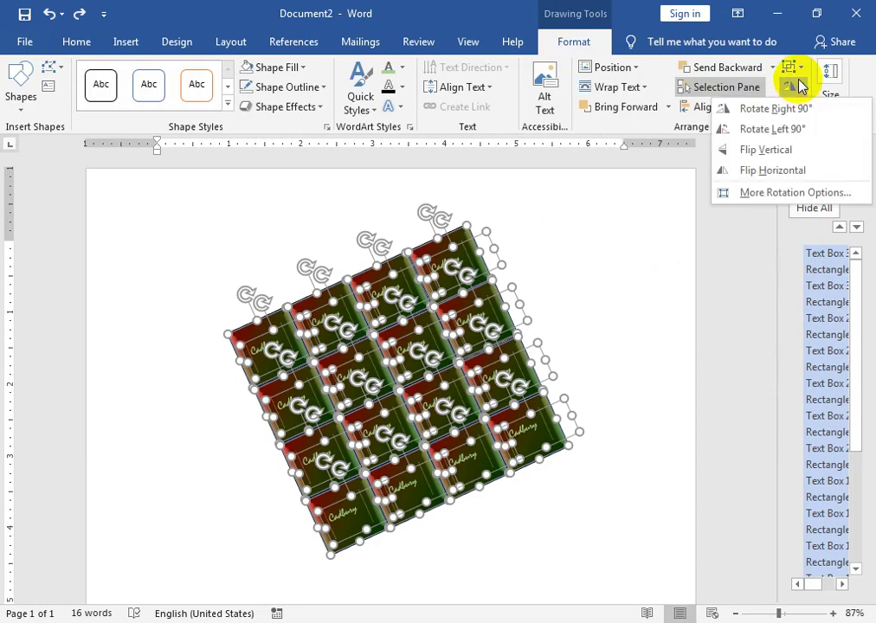
click(792, 69)
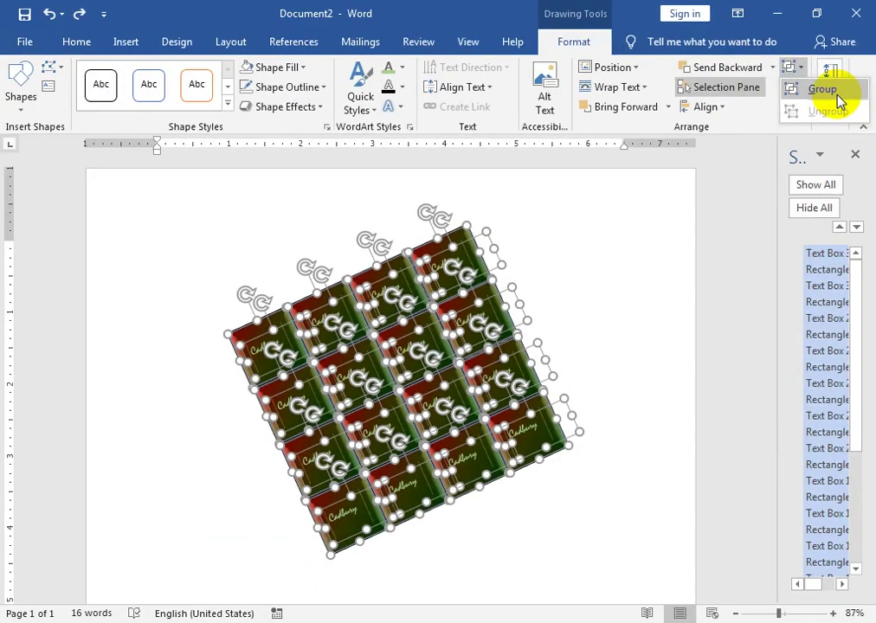
click(823, 88)
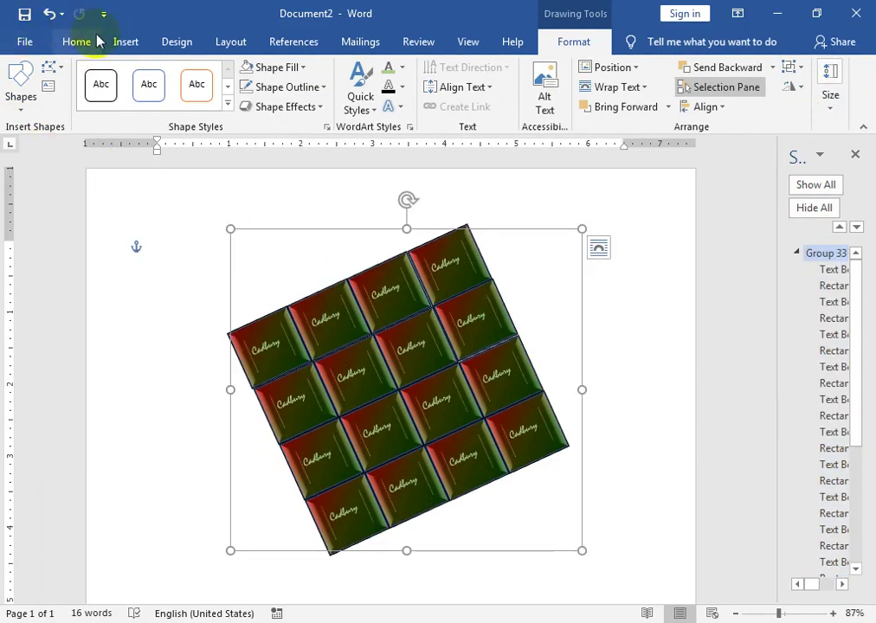
click(126, 42)
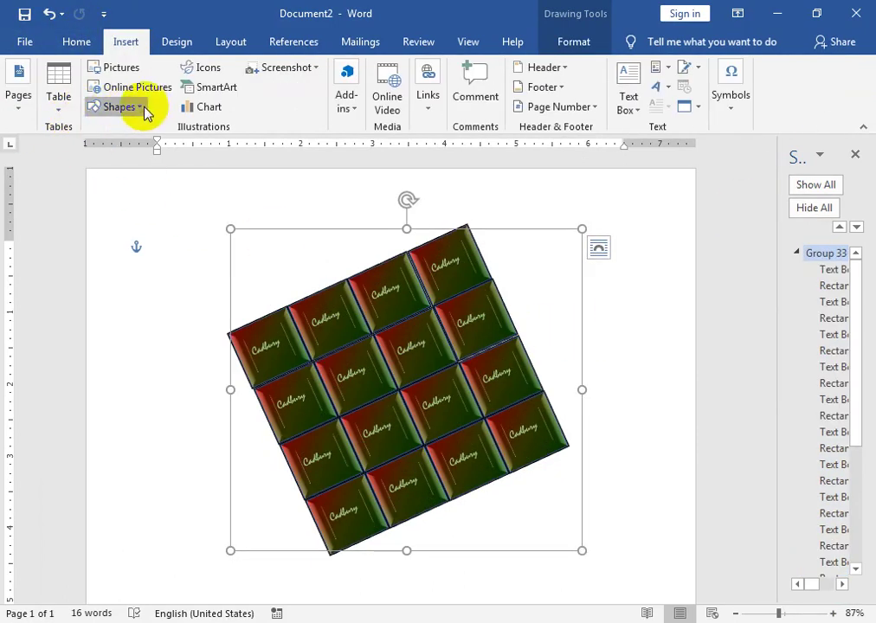
- Draw a rectangle over the bar, rotate it to the bar's tilt, and resize it to fit
click(139, 107)
click(144, 142)
drag(212, 273, 490, 552)
mouse_move(346, 246)
mouse_down()
mouse_move(309, 314)
mouse_move(401, 340)
mouse_move(392, 341)
mouse_up()
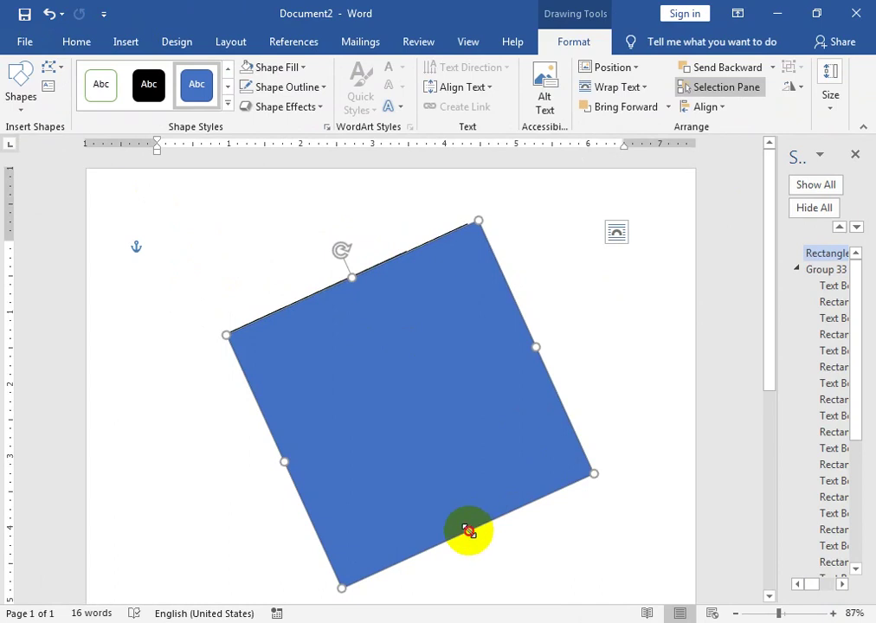
drag(469, 531, 456, 495)
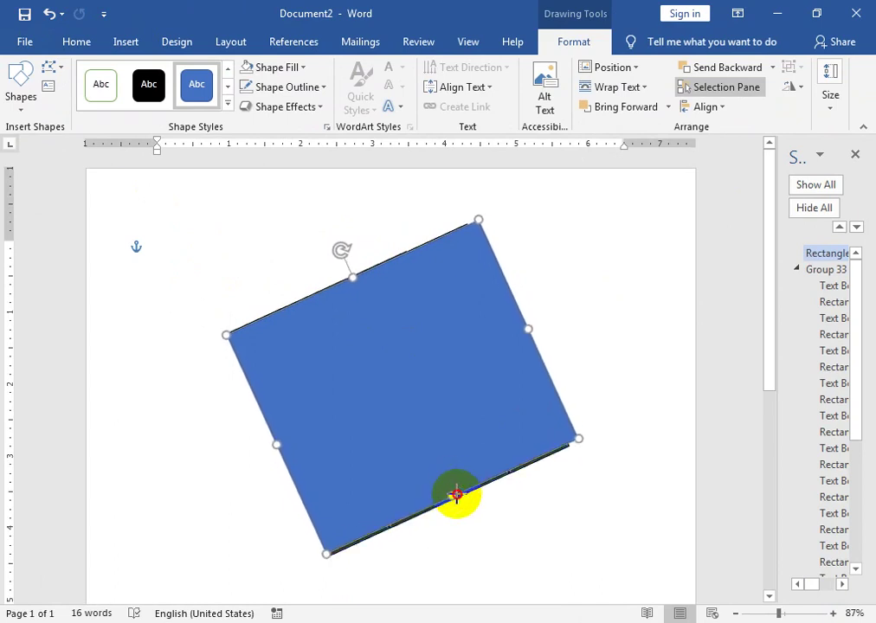
drag(458, 499, 460, 497)
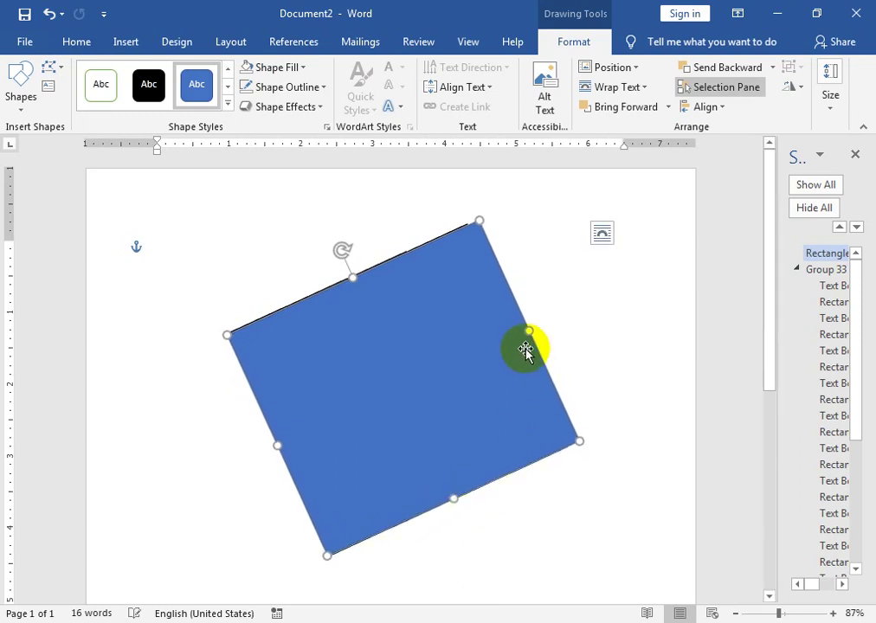
drag(530, 328, 517, 335)
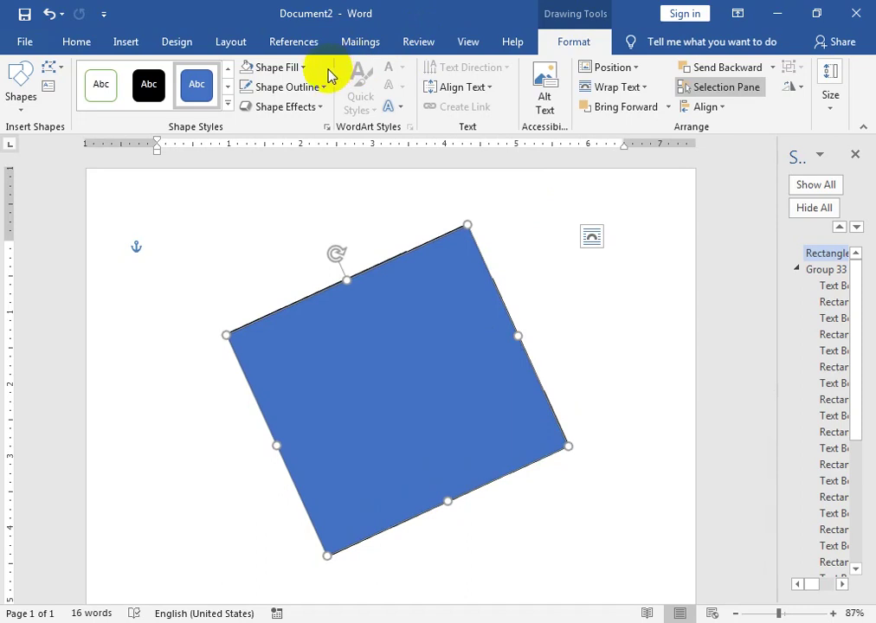
- Give the rectangle No Fill and a dark 2¼ pt outline
click(276, 67)
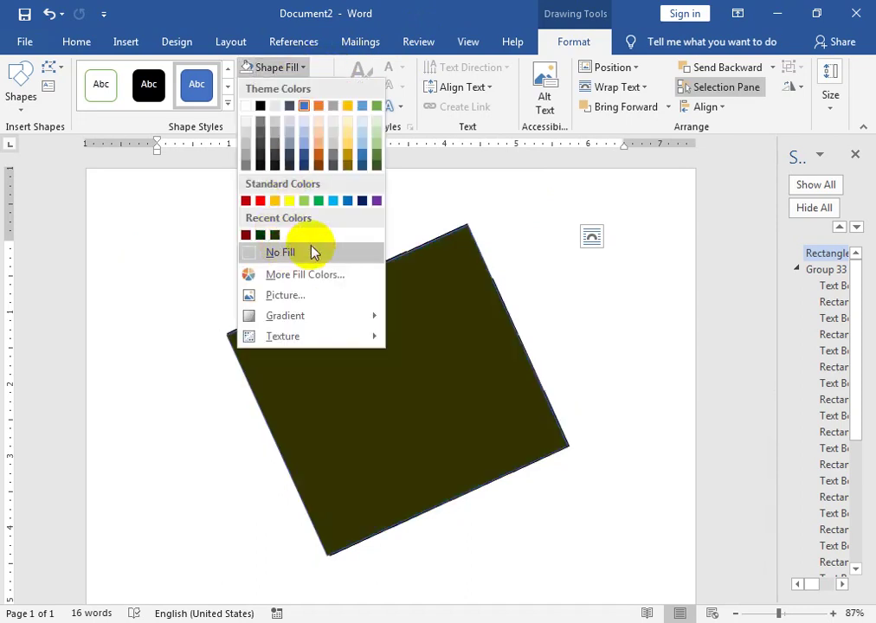
click(307, 252)
click(260, 86)
mouse_move(282, 315)
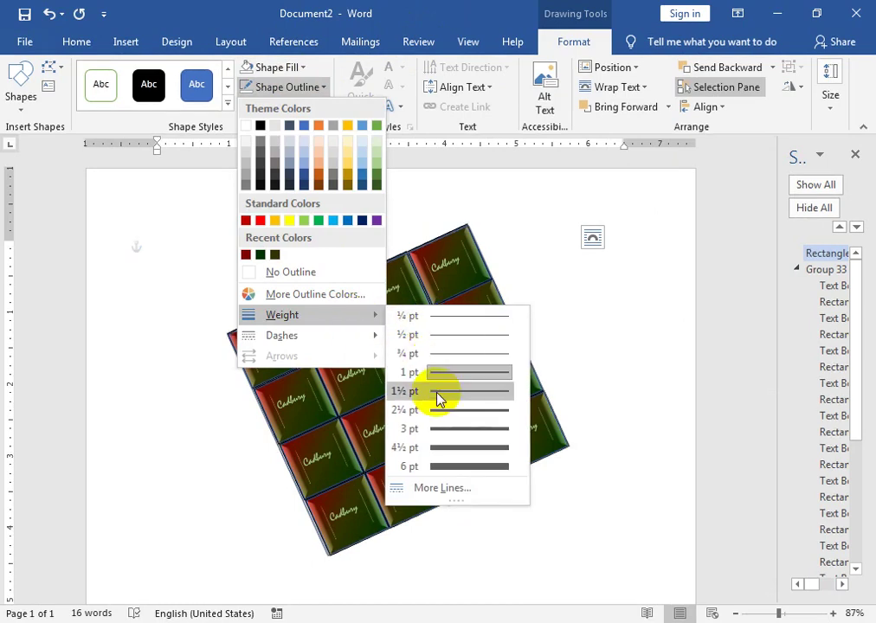
click(439, 411)
click(317, 86)
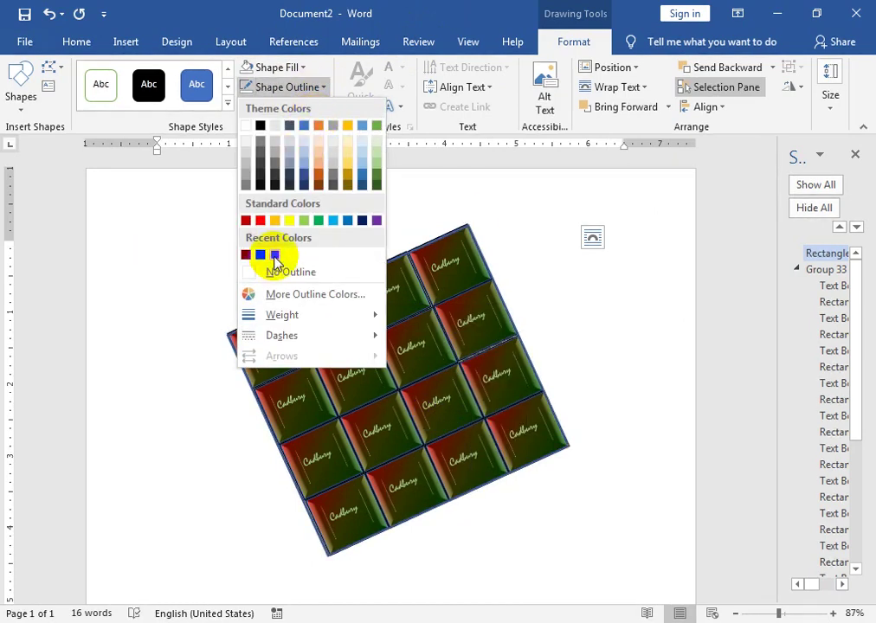
click(274, 260)
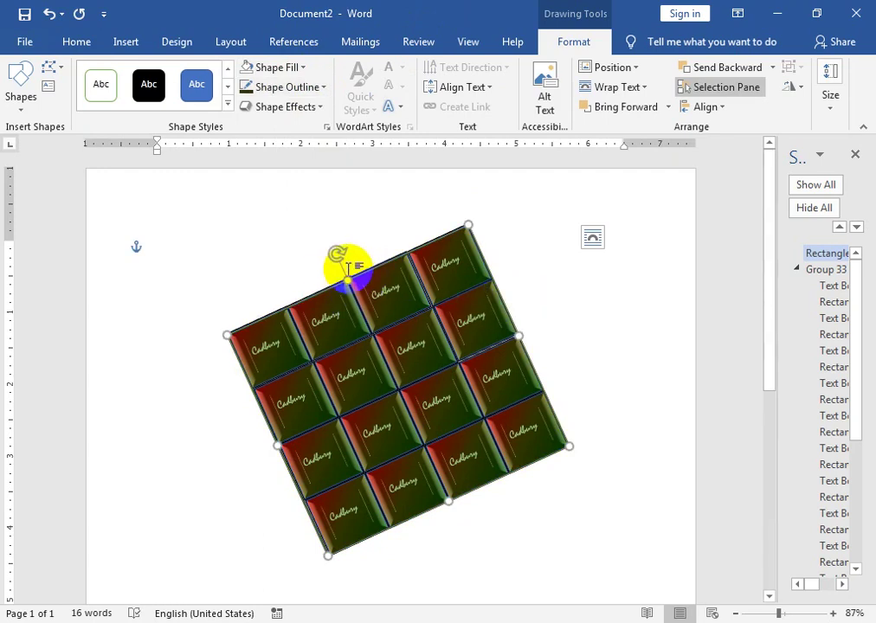
drag(344, 277, 346, 277)
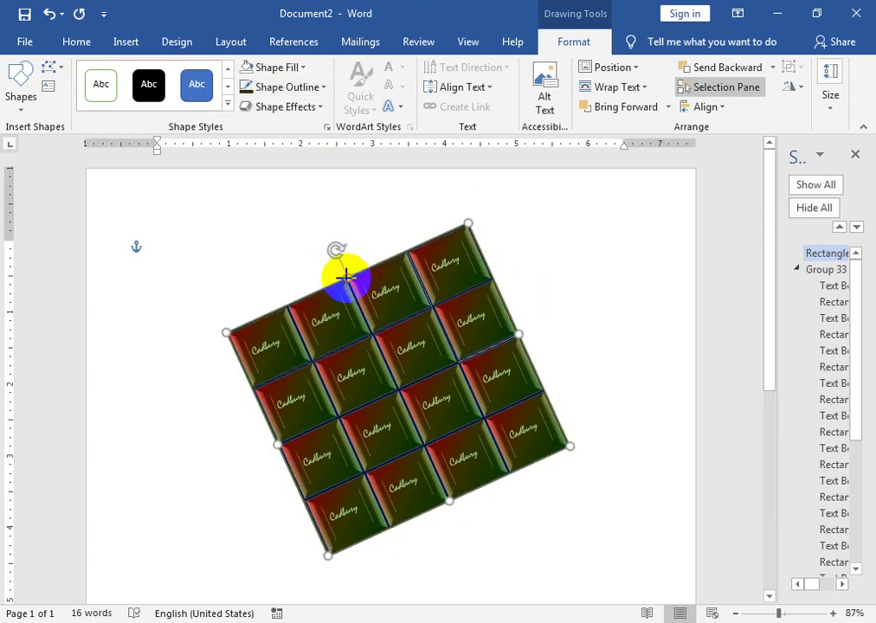
click(567, 313)
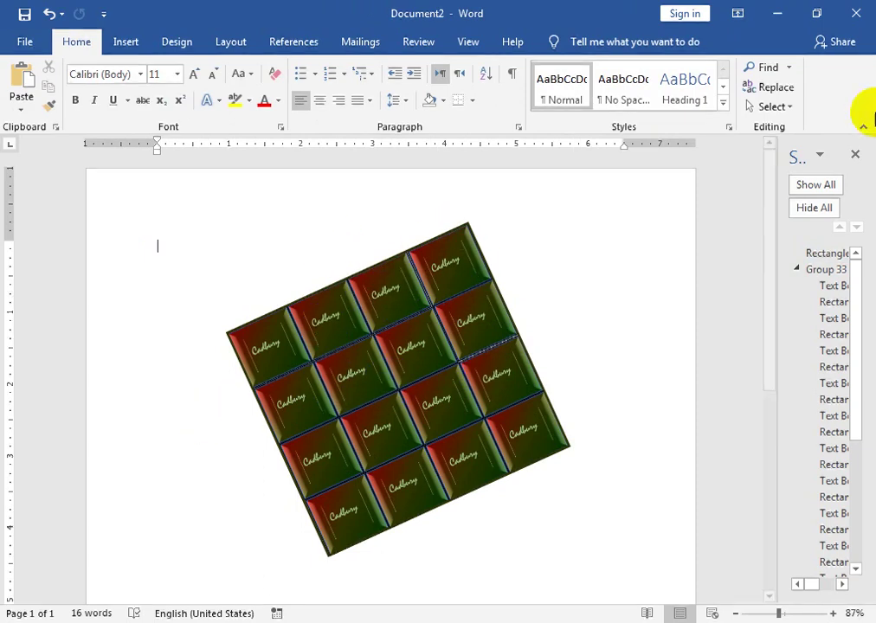
- Close the Selection Pane and apply the first Bevel preset to the whole chocolate group
click(855, 155)
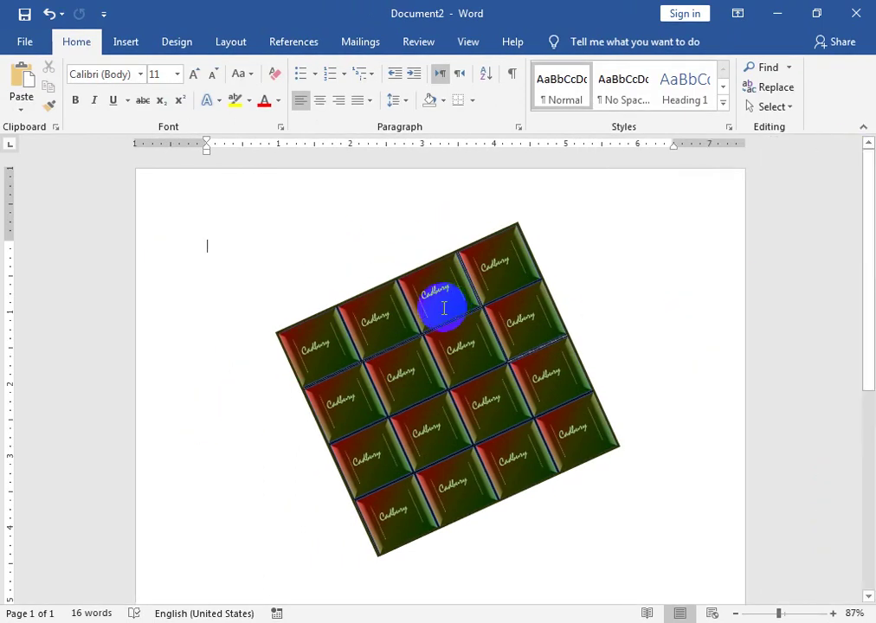
click(374, 310)
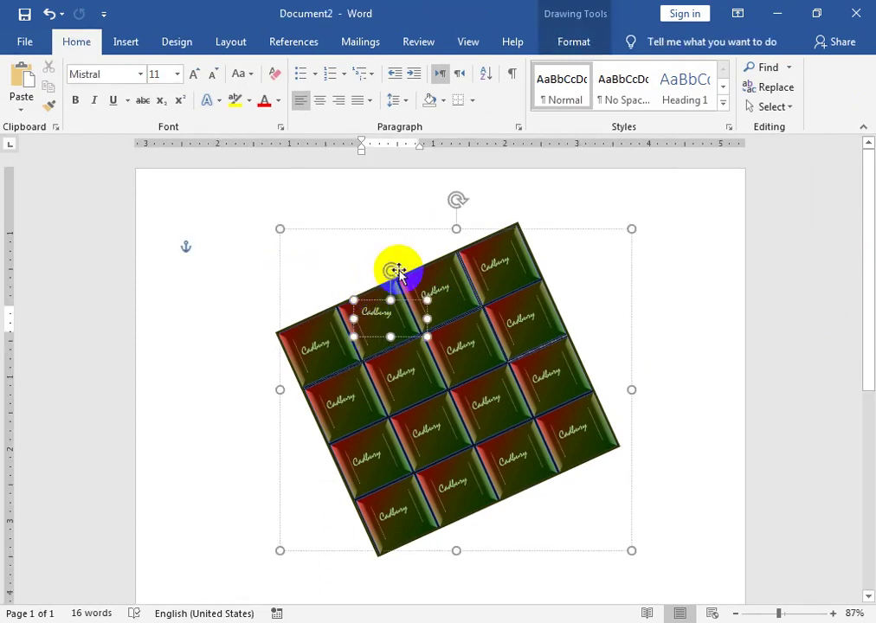
click(552, 229)
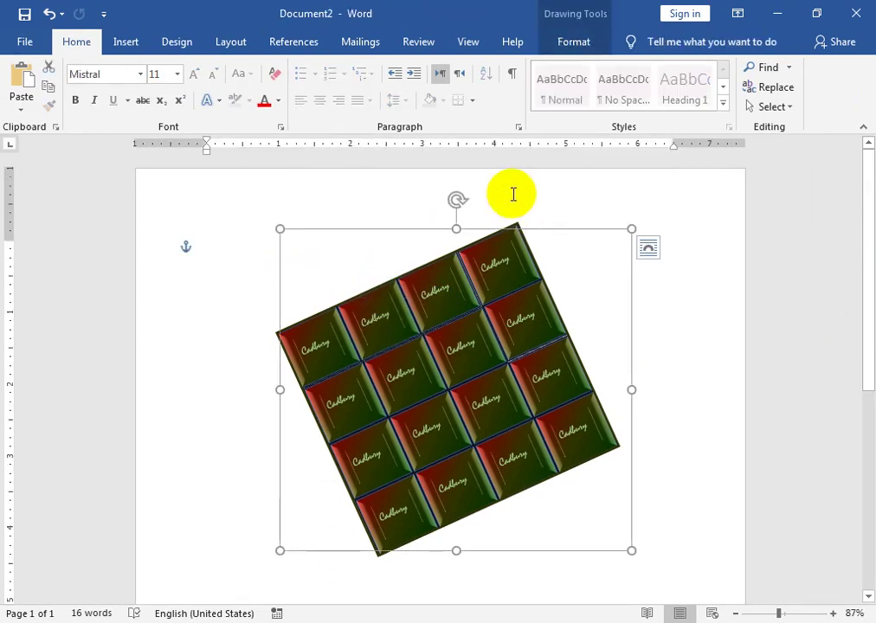
click(592, 45)
click(287, 107)
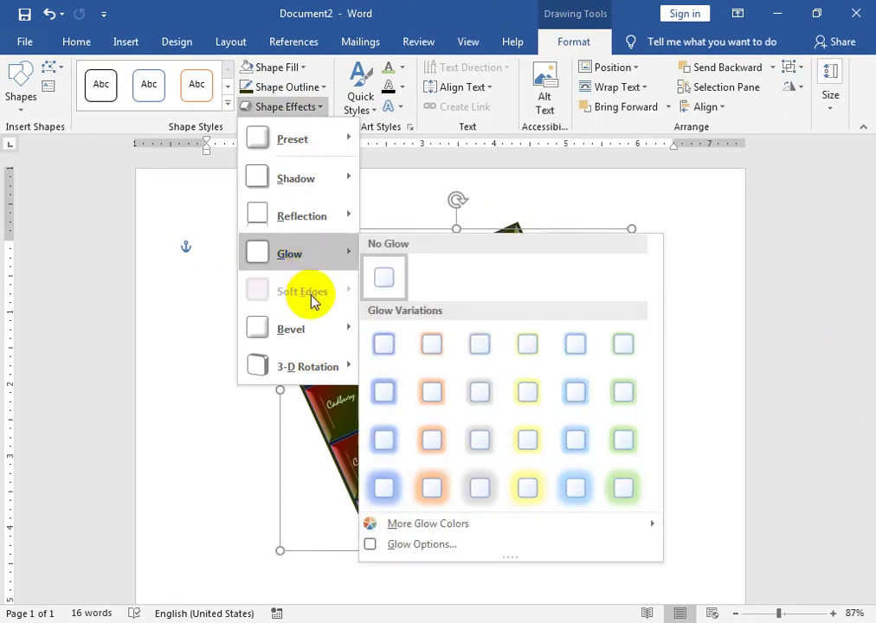
mouse_move(291, 329)
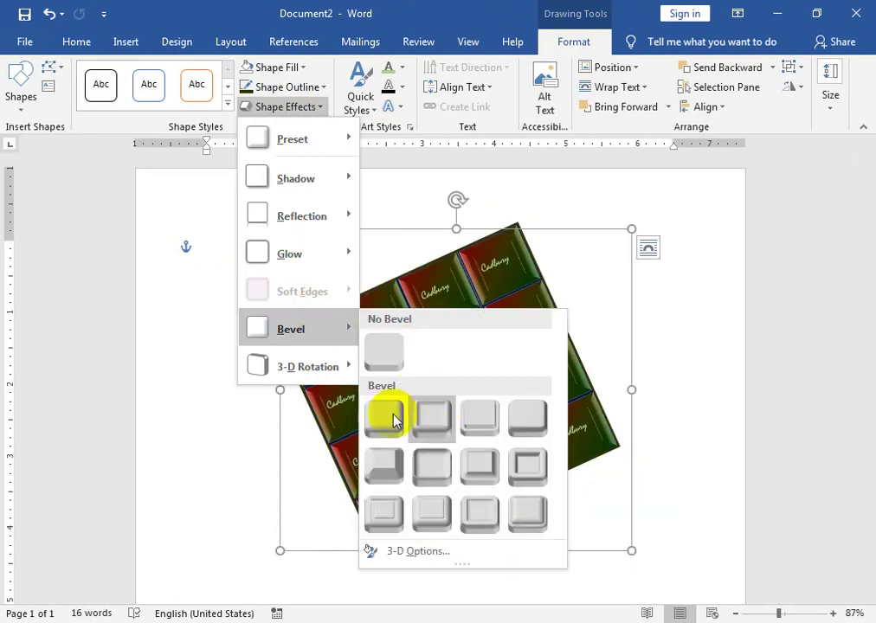
click(385, 470)
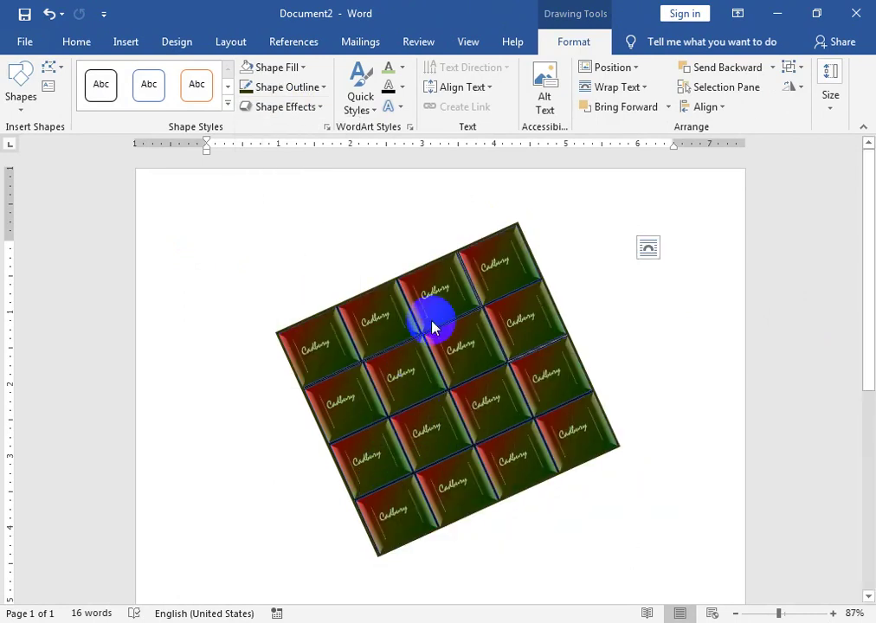
click(512, 323)
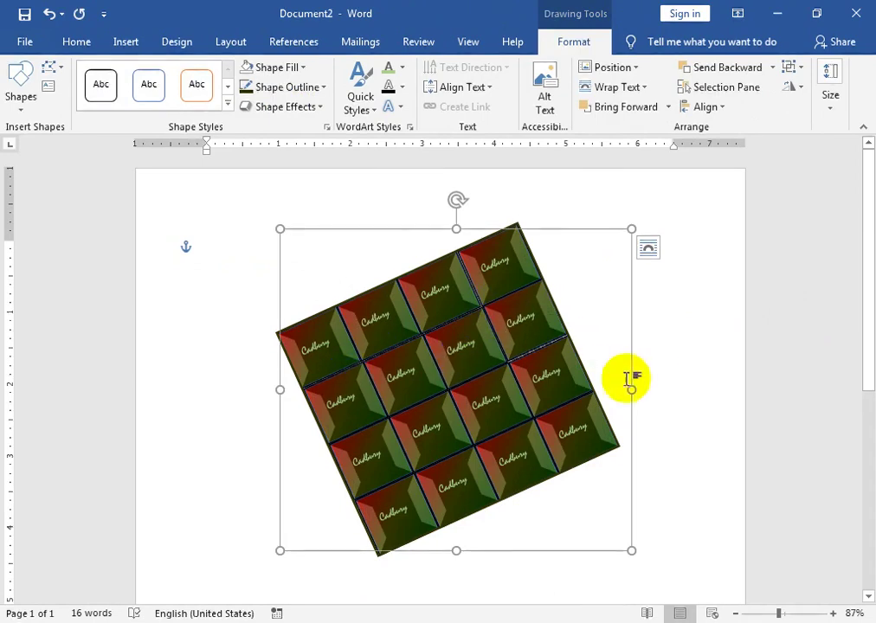
click(648, 343)
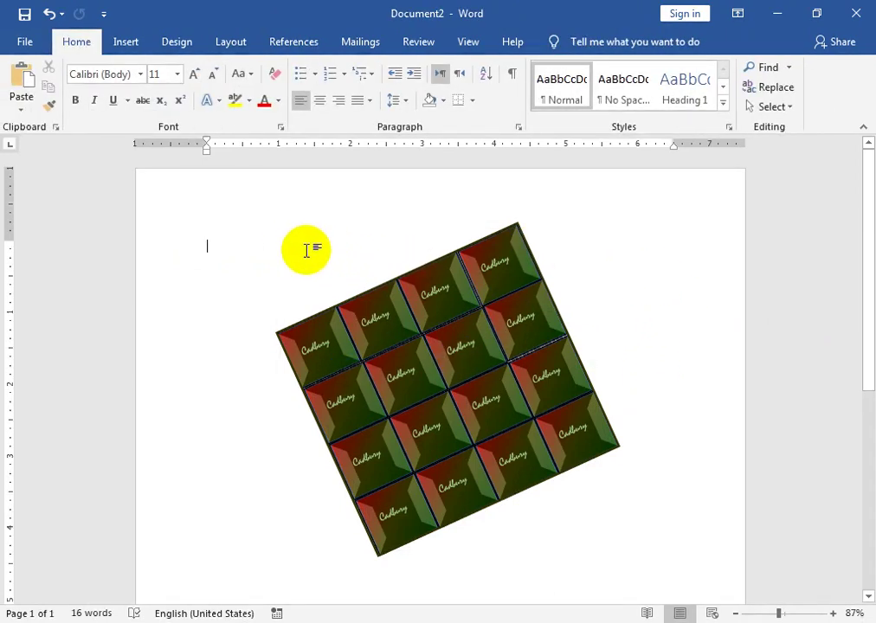